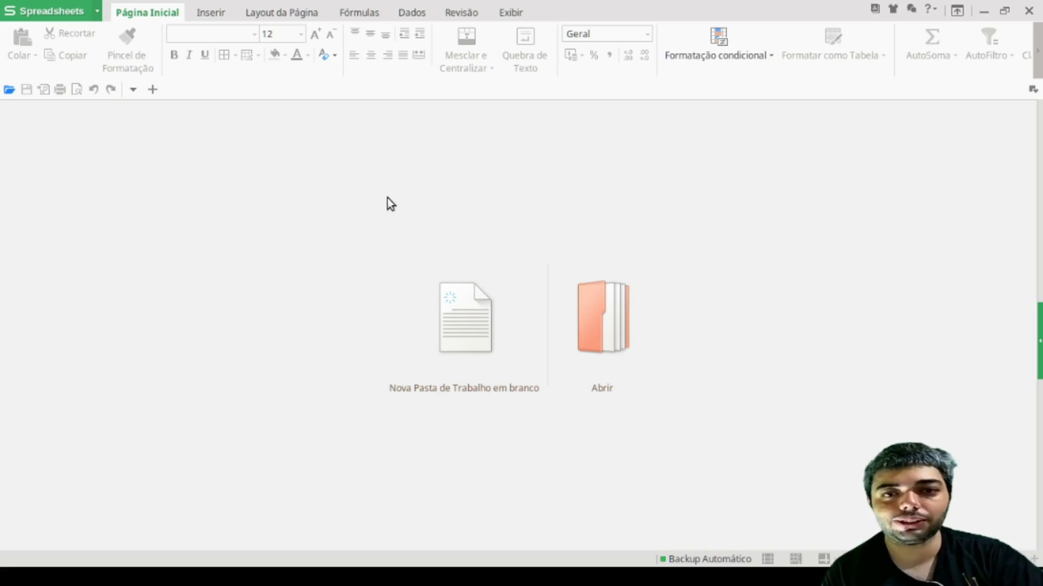
Create a blank workbook and enter the value 2 in both cells A1 and B1
{"action": "left_click", "coordinate": [451, 308]}
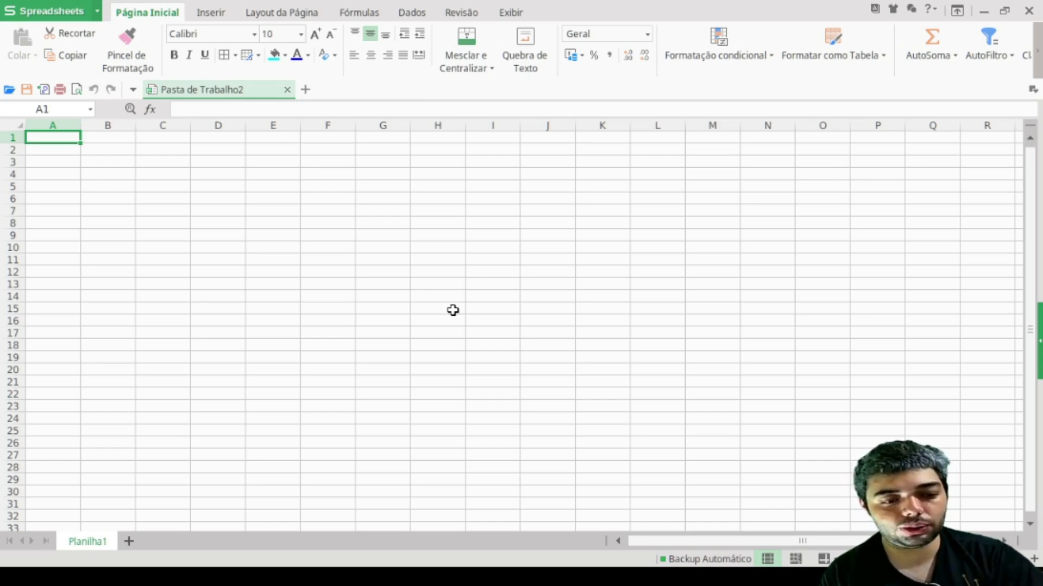
{"action": "type", "text": "2"}
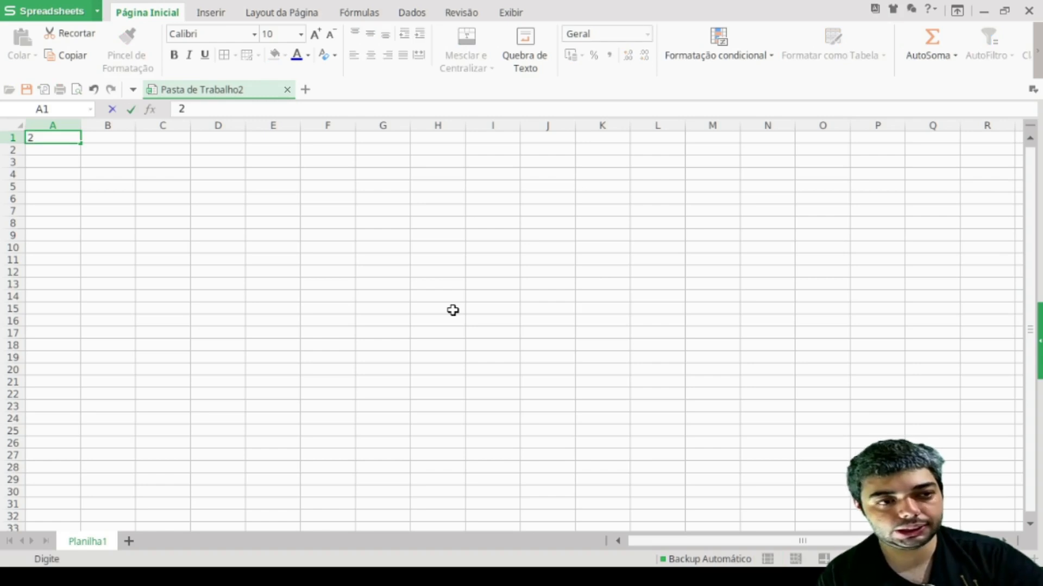
{"action": "left_click", "coordinate": [106, 137]}
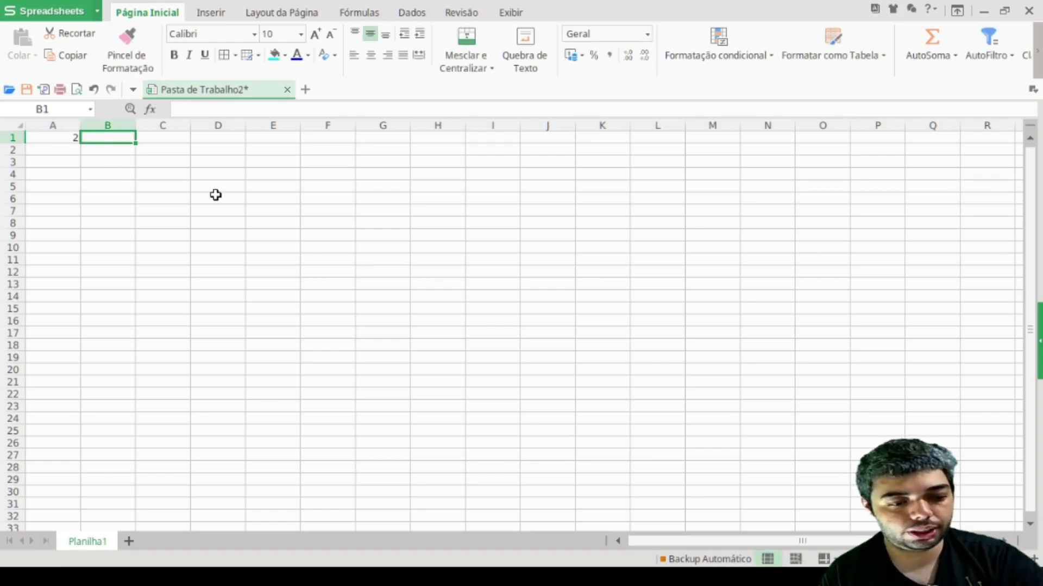
{"action": "type", "text": "2"}
{"action": "left_click", "coordinate": [203, 182]}
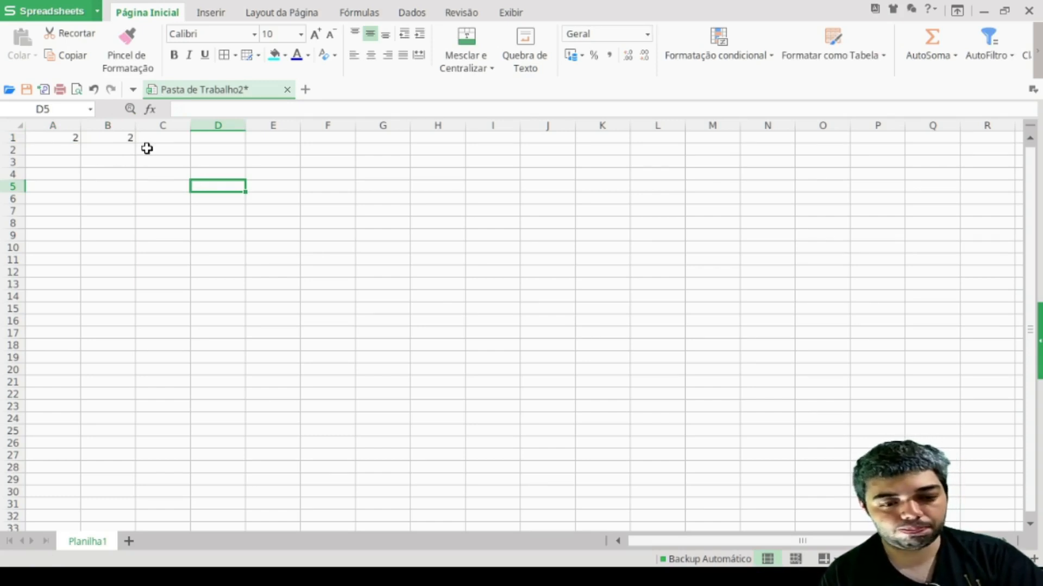
{"action": "type", "text": "2+2"}
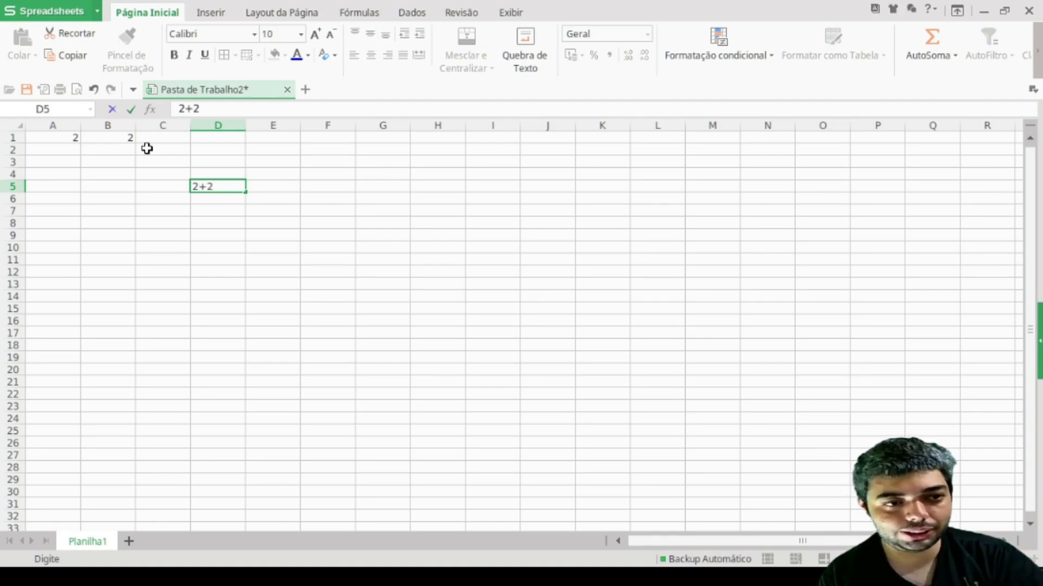
{"action": "key", "text": "BackSpace"}
{"action": "key", "text": "BackSpace"}
{"action": "key", "text": "BackSpace"}
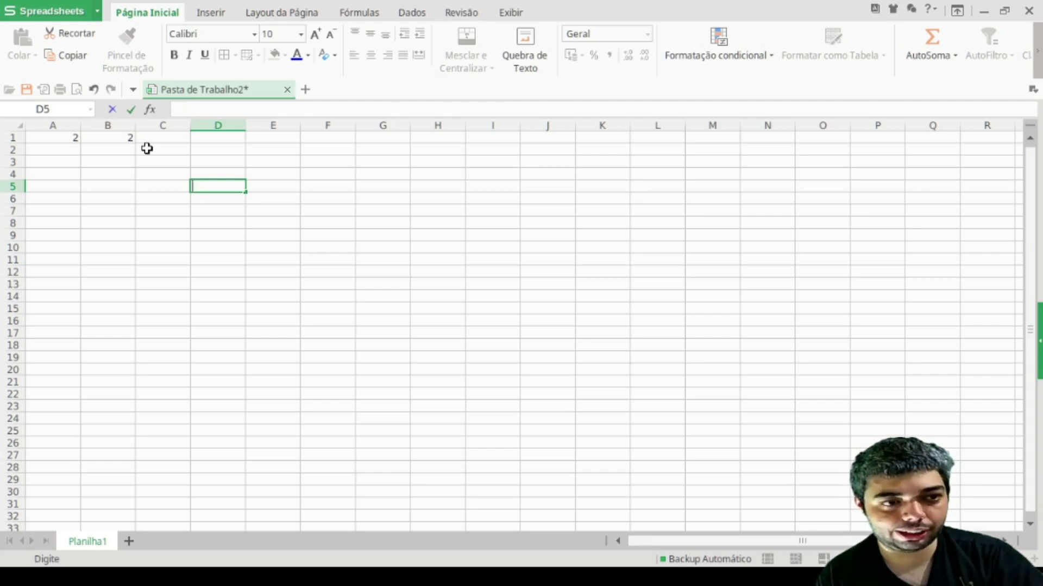
Enter the addition a1+b2 in cell D5 as plain text, without a leading equals sign
{"action": "type", "text": "a"}
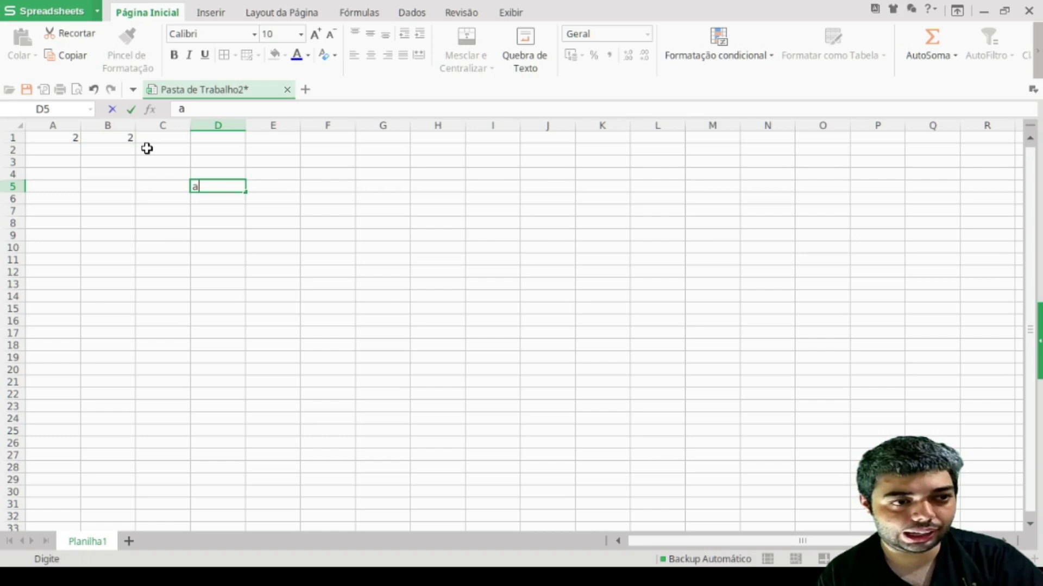
{"action": "type", "text": "1+"}
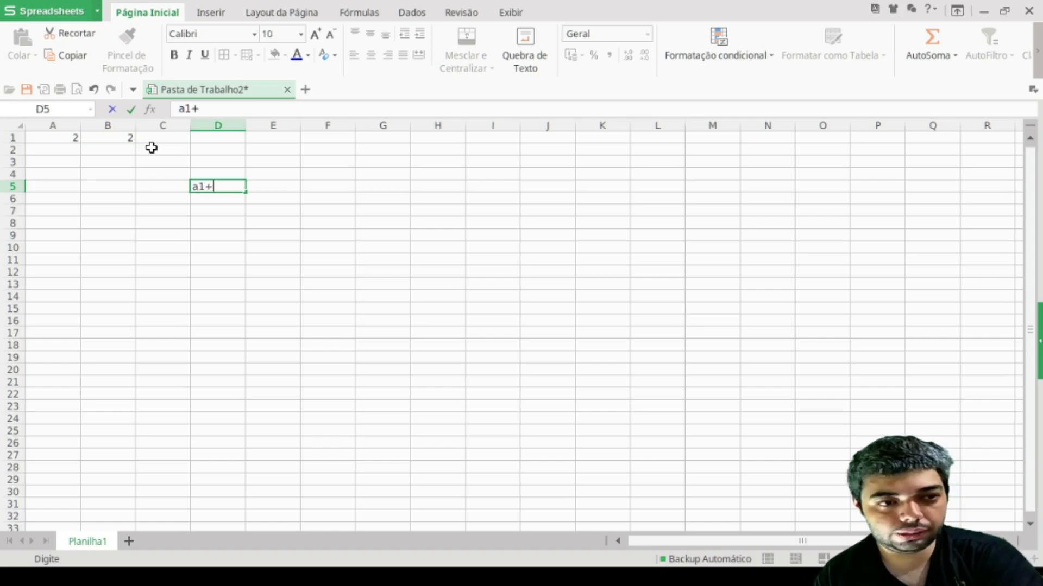
{"action": "type", "text": "a2"}
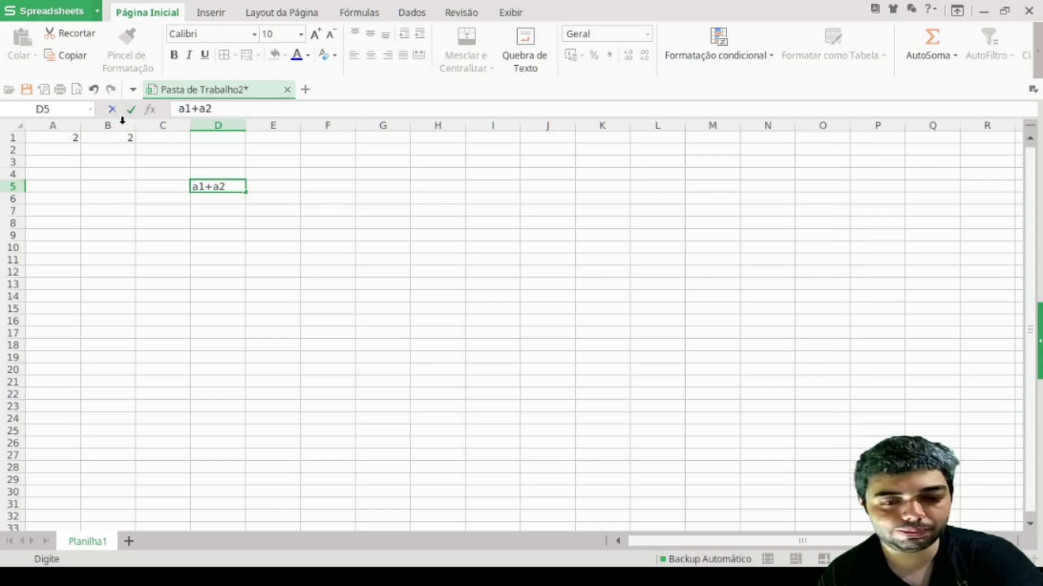
{"action": "key", "text": "BackSpace"}
{"action": "key", "text": "BackSpace"}
{"action": "type", "text": "b2"}
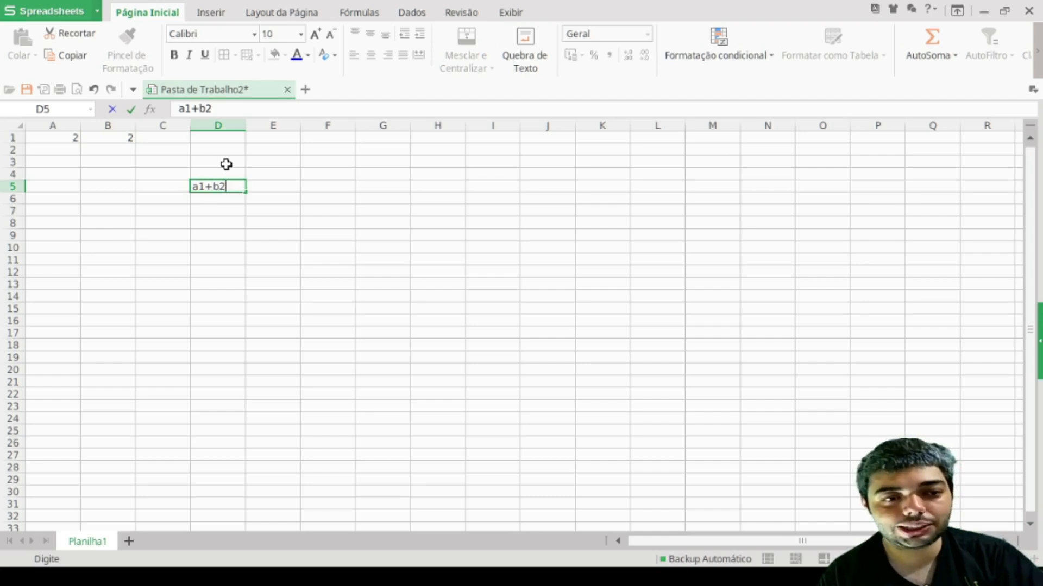
{"action": "key", "text": "Return"}
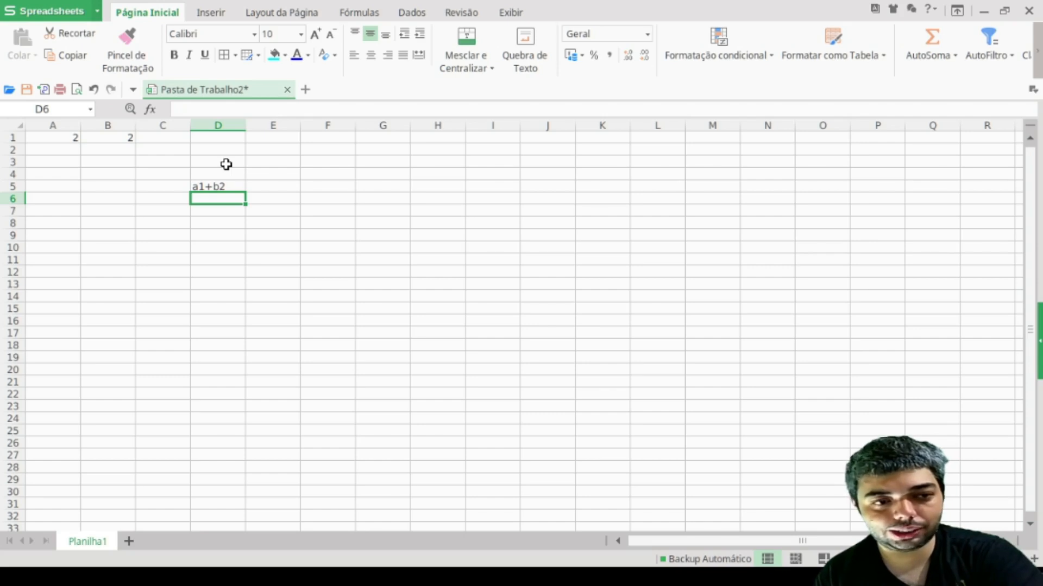
Enter the formula =A1+B1 in cell D6 to add the two values in row 1
{"action": "type", "text": "="}
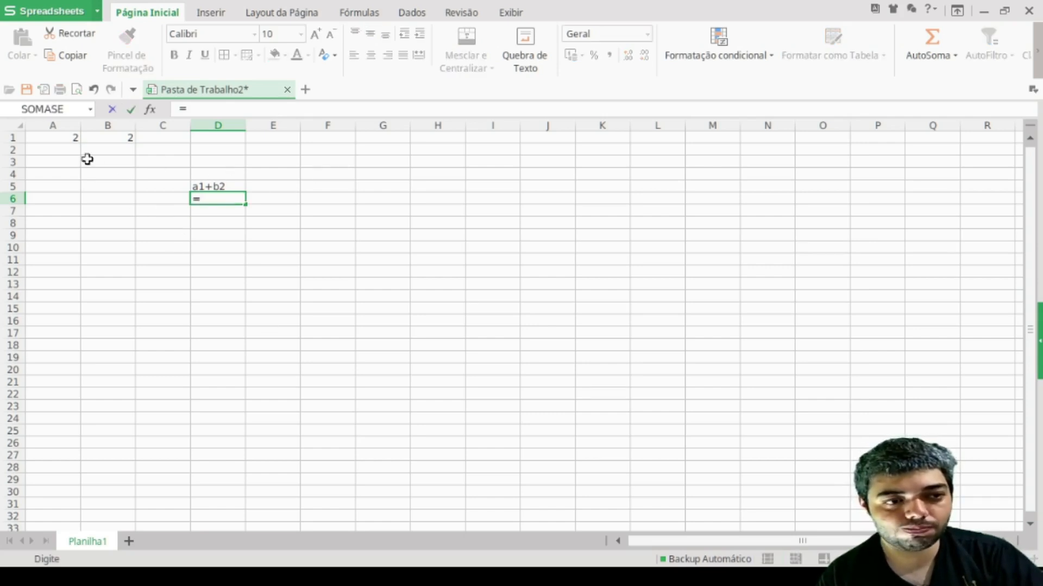
{"action": "left_click", "coordinate": [70, 138]}
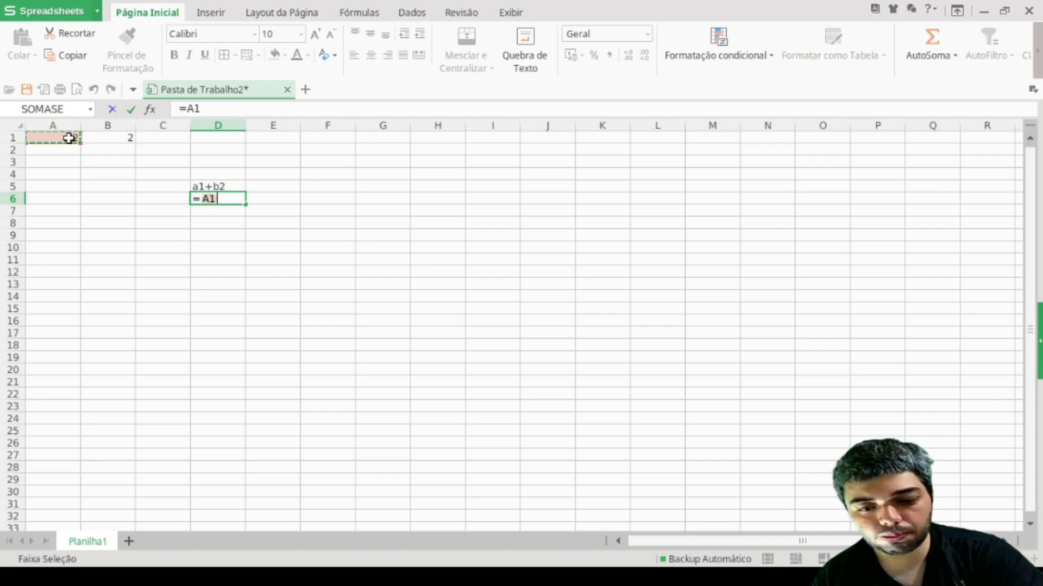
{"action": "type", "text": "+"}
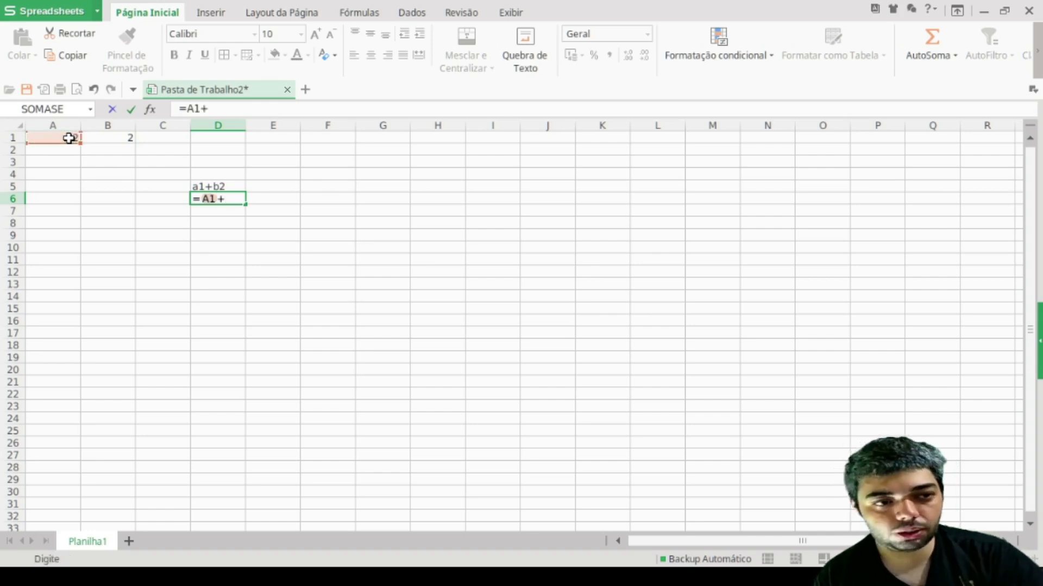
{"action": "left_click", "coordinate": [126, 137]}
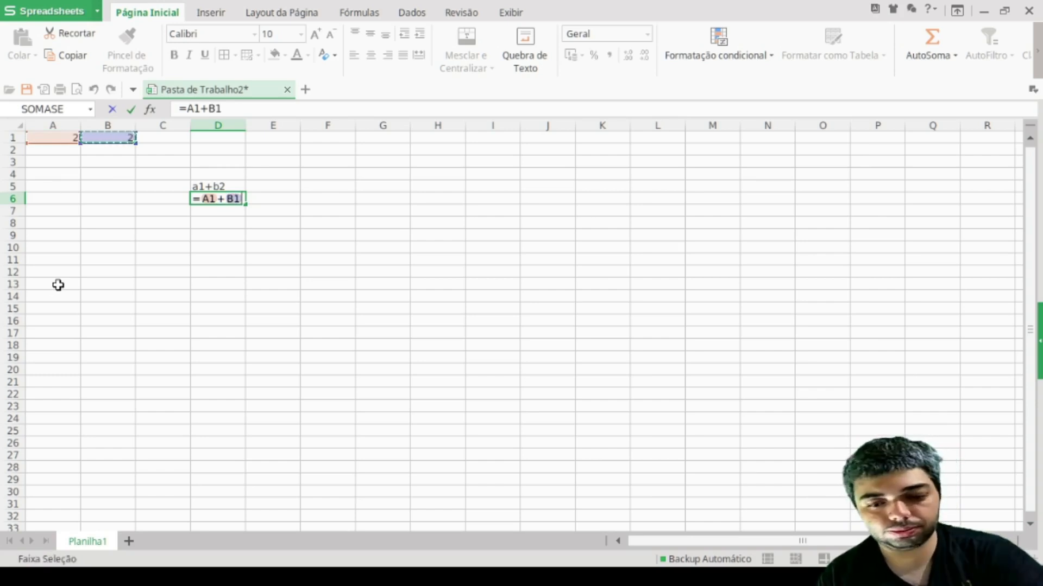
{"action": "key", "text": "Return"}
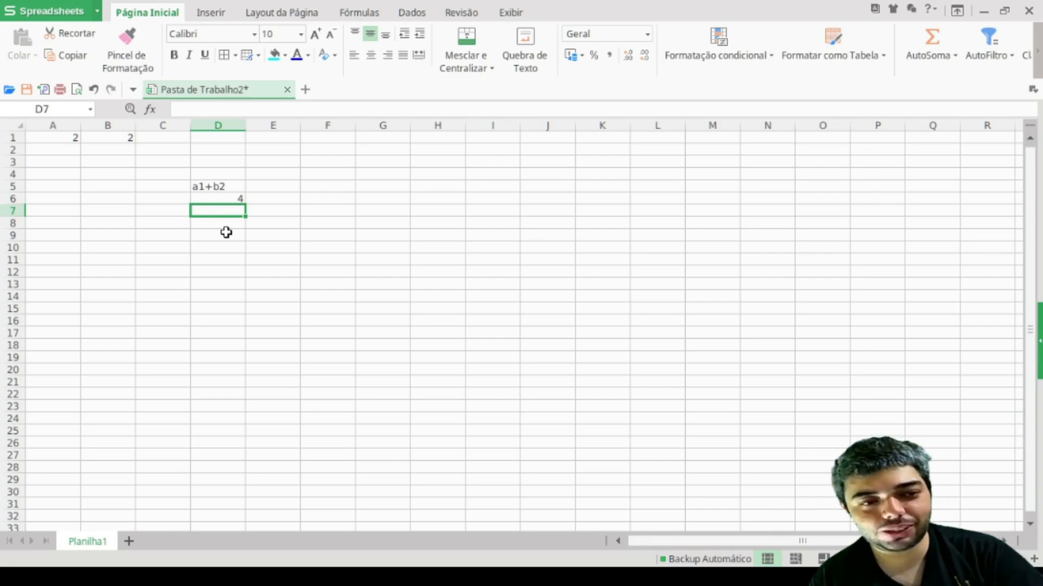
Add the same two cells with the SOMA function in D7, using =SOMA(A1;B1)
{"action": "type", "text": "="}
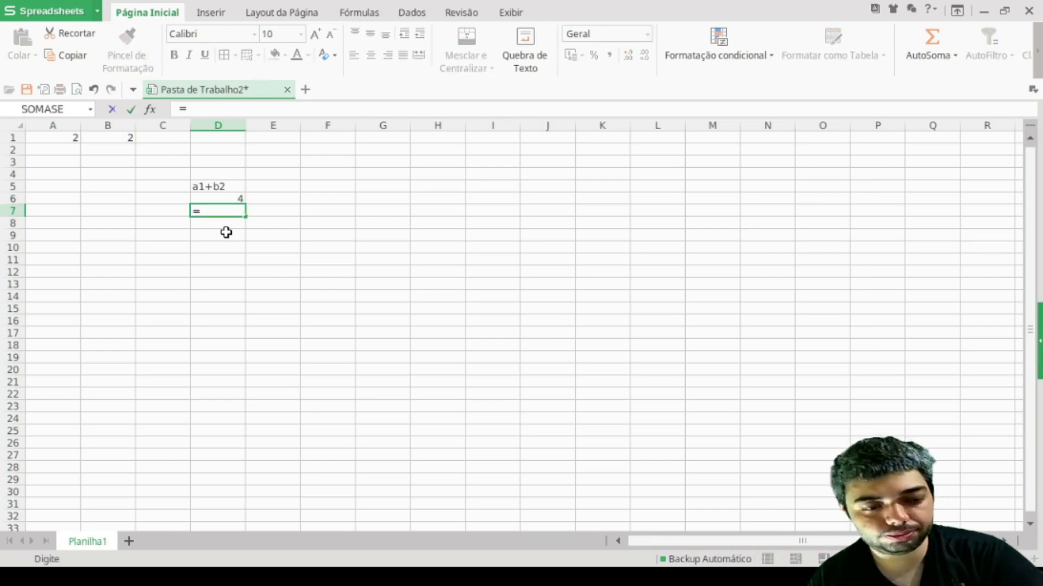
{"action": "type", "text": "som"}
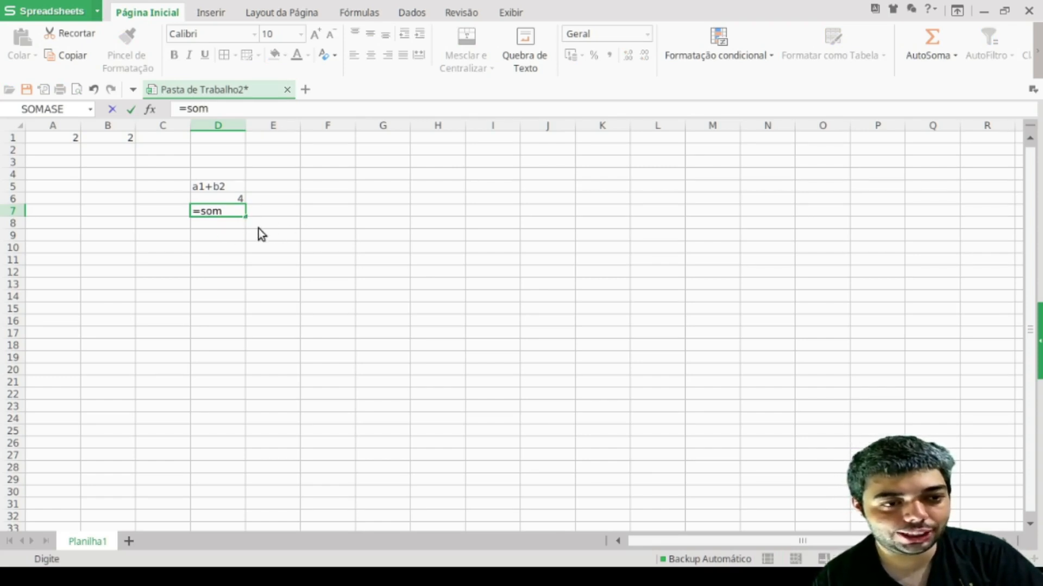
{"action": "type", "text": "a("}
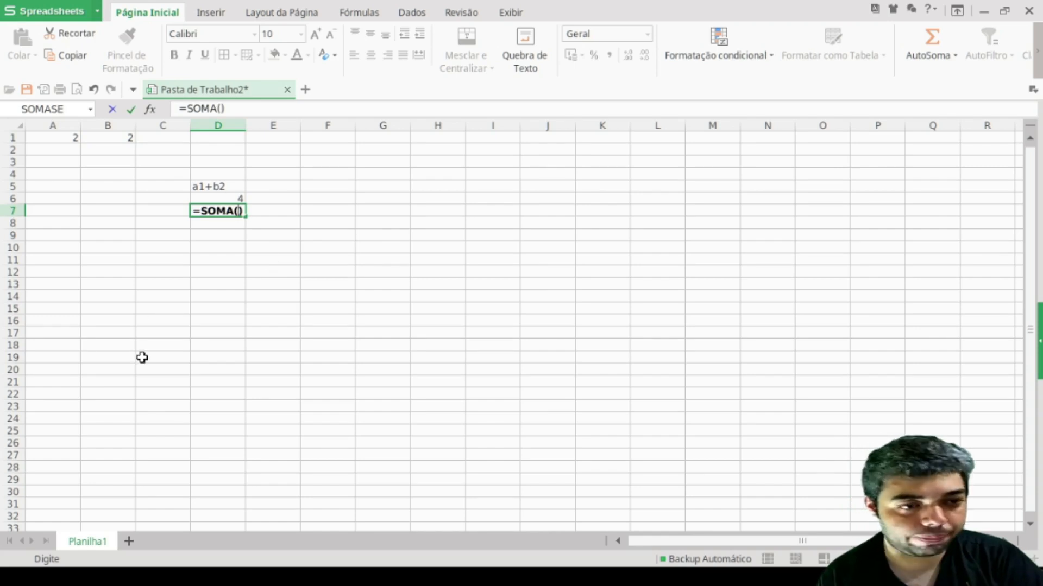
{"action": "left_click", "coordinate": [63, 140]}
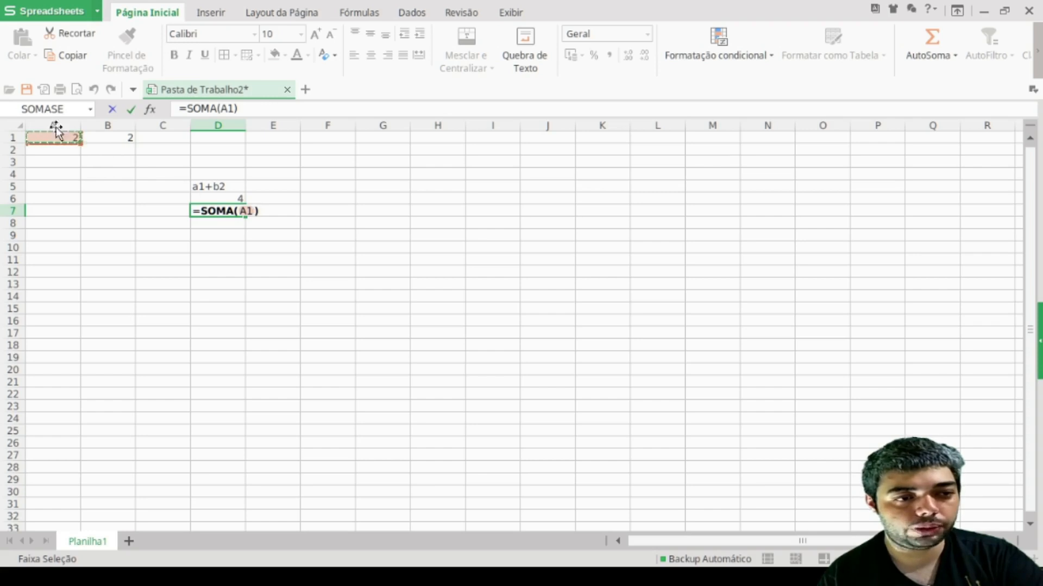
{"action": "type", "text": ";"}
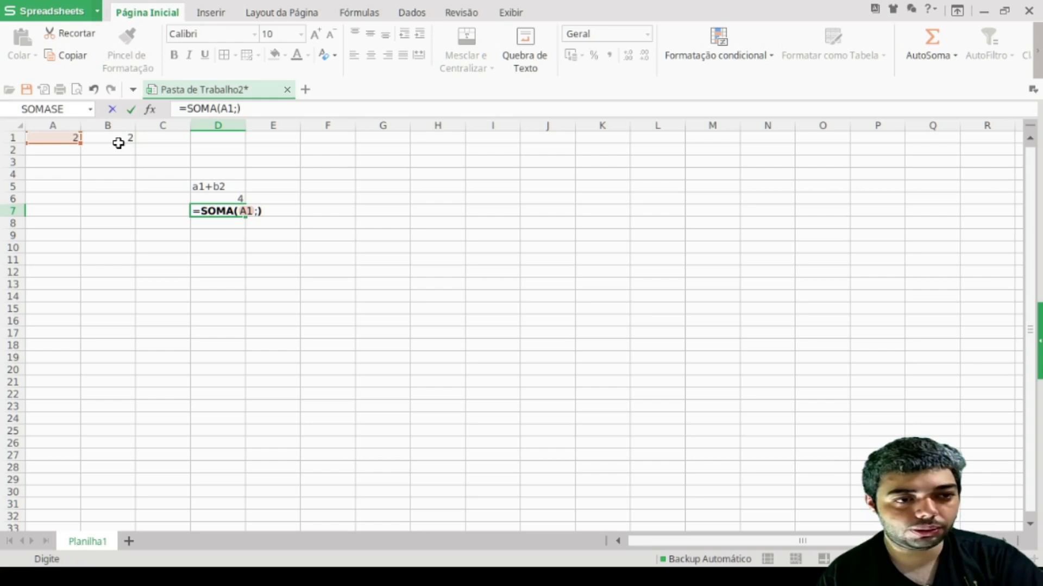
{"action": "left_click", "coordinate": [117, 140]}
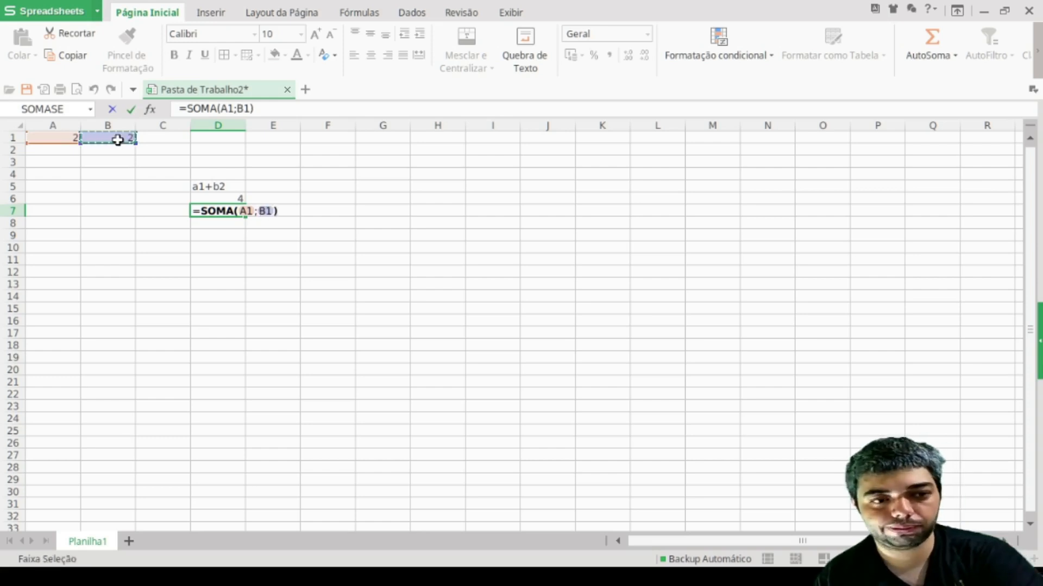
{"action": "key", "text": "Return"}
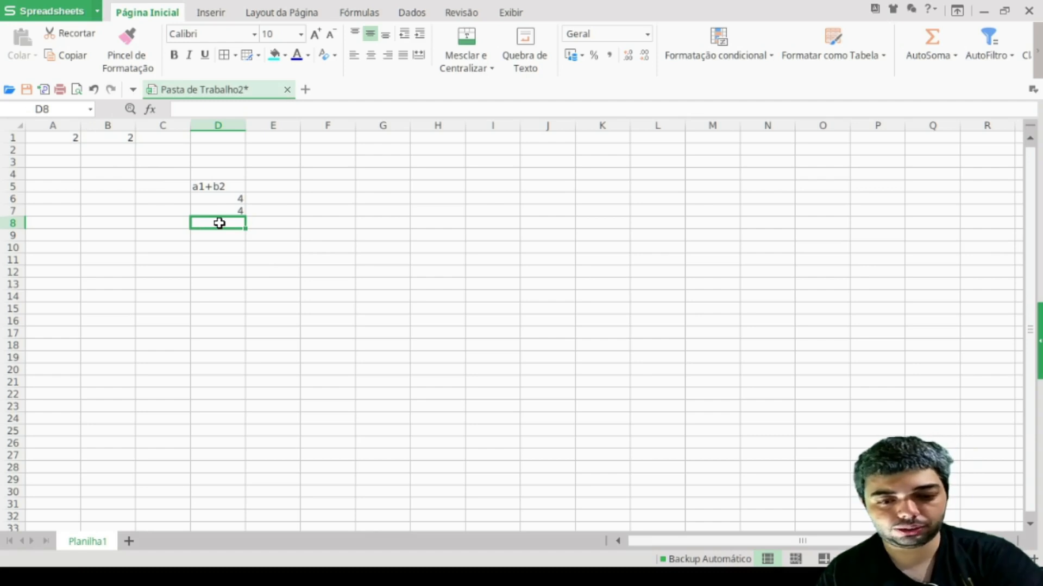
Enter the value 1 in each of the cells A16, B16 and C16
{"action": "left_click", "coordinate": [234, 308]}
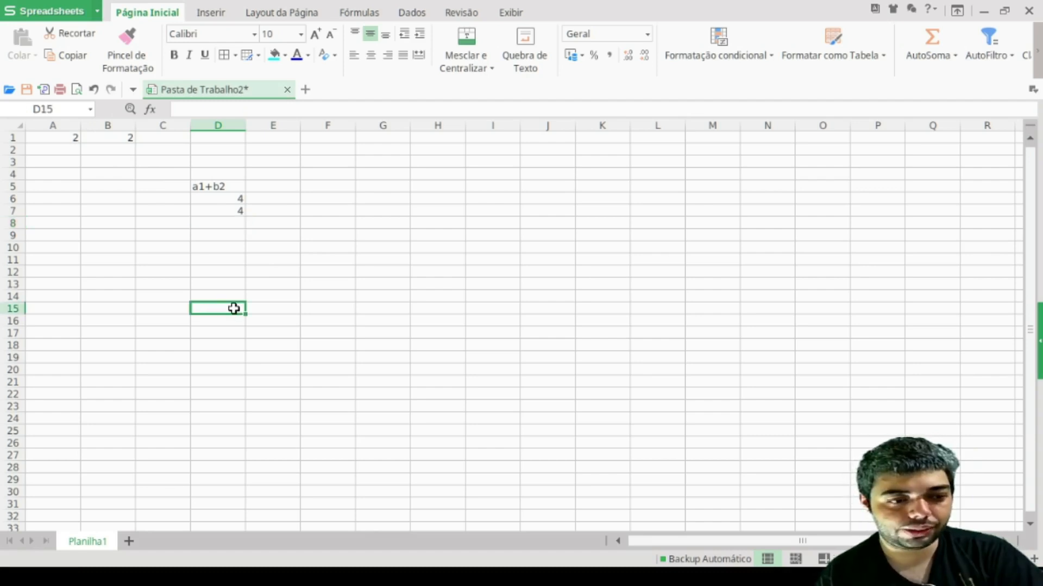
{"action": "left_click", "coordinate": [68, 319]}
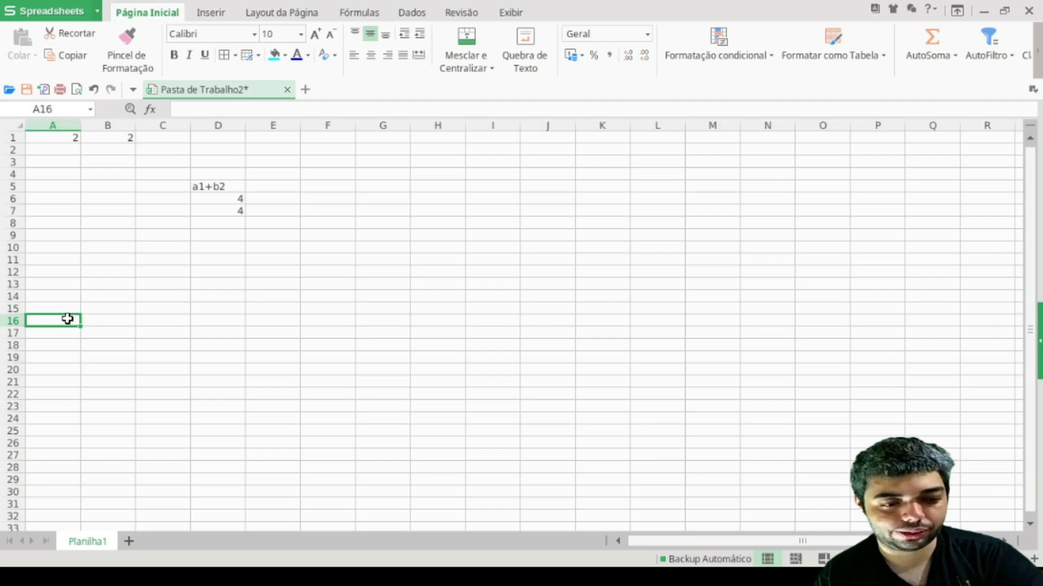
{"action": "type", "text": "1"}
{"action": "left_click", "coordinate": [105, 320]}
{"action": "type", "text": "1"}
{"action": "left_click", "coordinate": [167, 321]}
{"action": "type", "text": "1"}
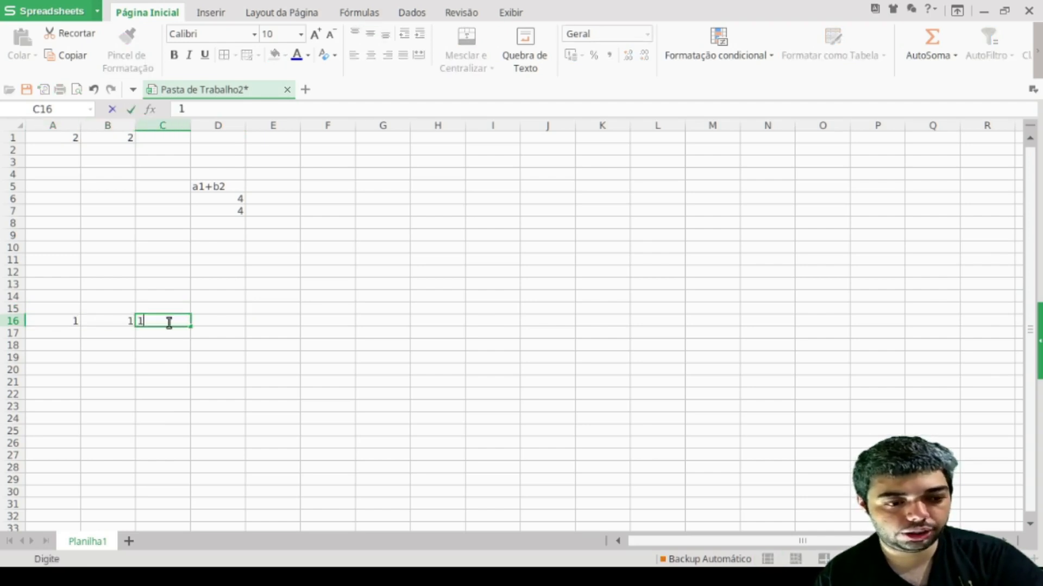
Sum the three cells individually in D16 with the formula =SOMA(A16;B16;C16)
{"action": "left_click", "coordinate": [223, 326]}
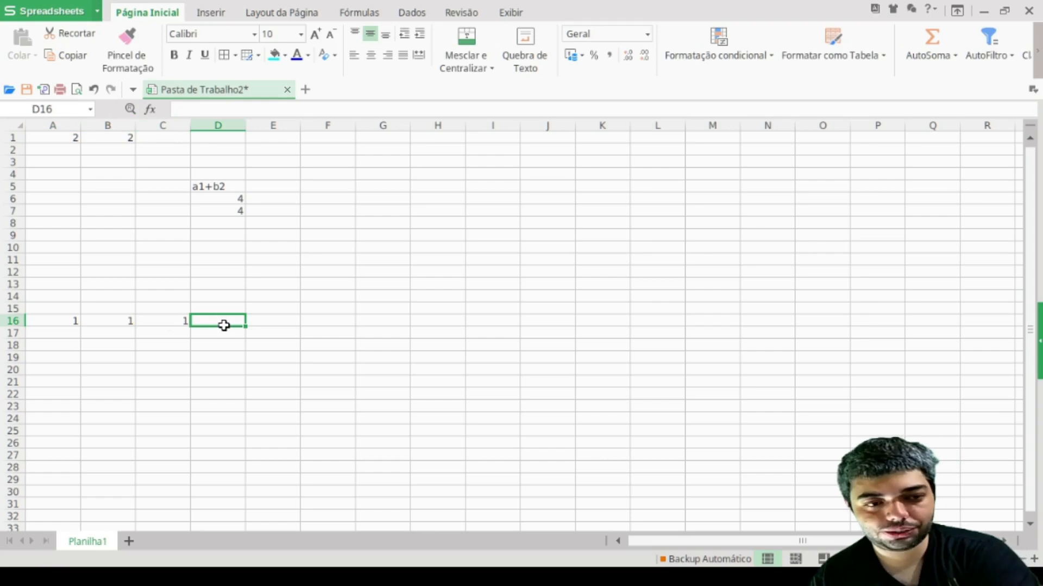
{"action": "type", "text": "=som"}
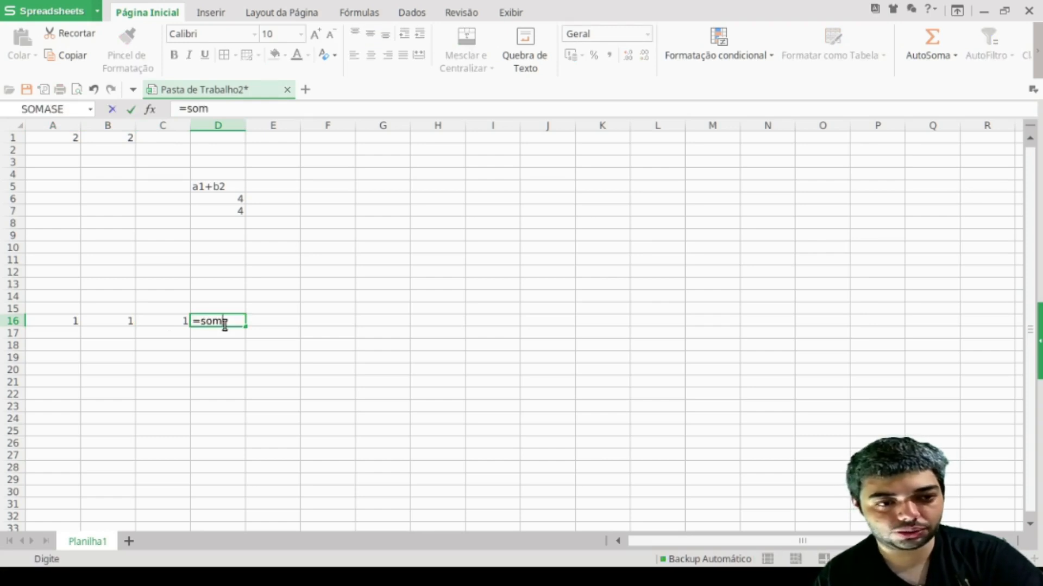
{"action": "type", "text": "a("}
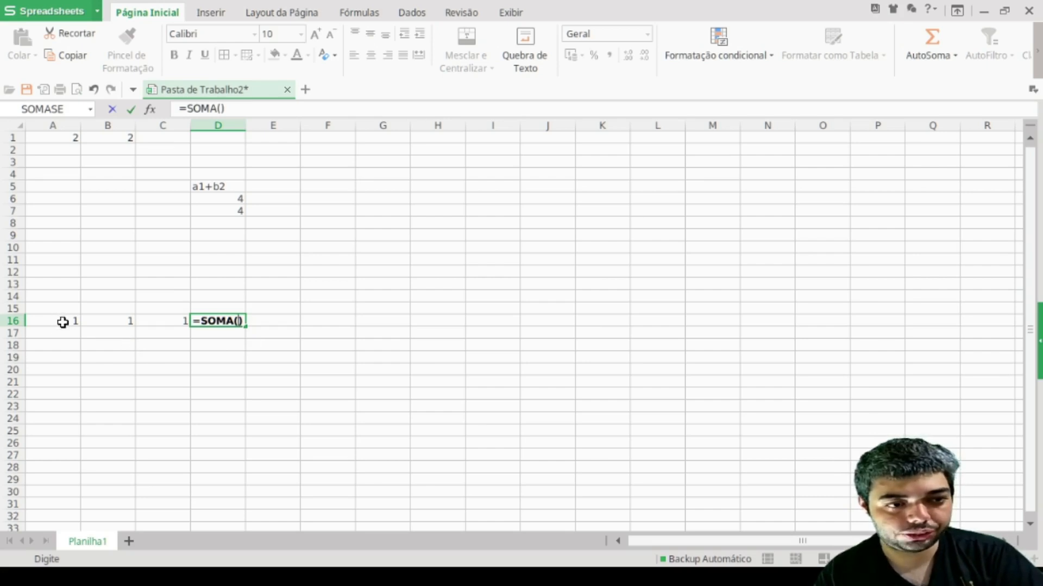
{"action": "left_click", "coordinate": [63, 323]}
{"action": "type", "text": ";"}
{"action": "left_click", "coordinate": [109, 322]}
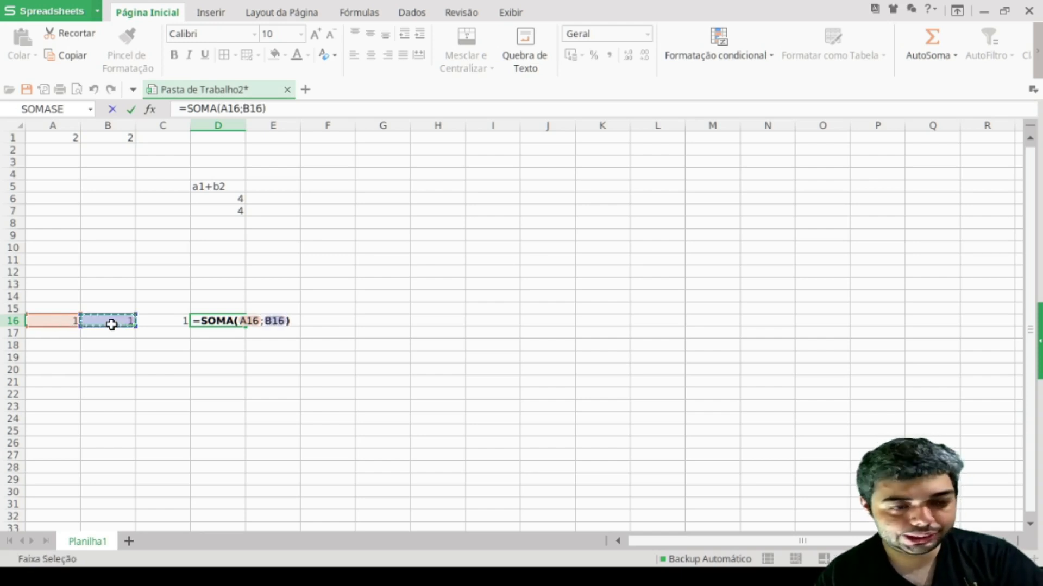
{"action": "type", "text": ";"}
{"action": "left_click", "coordinate": [171, 324]}
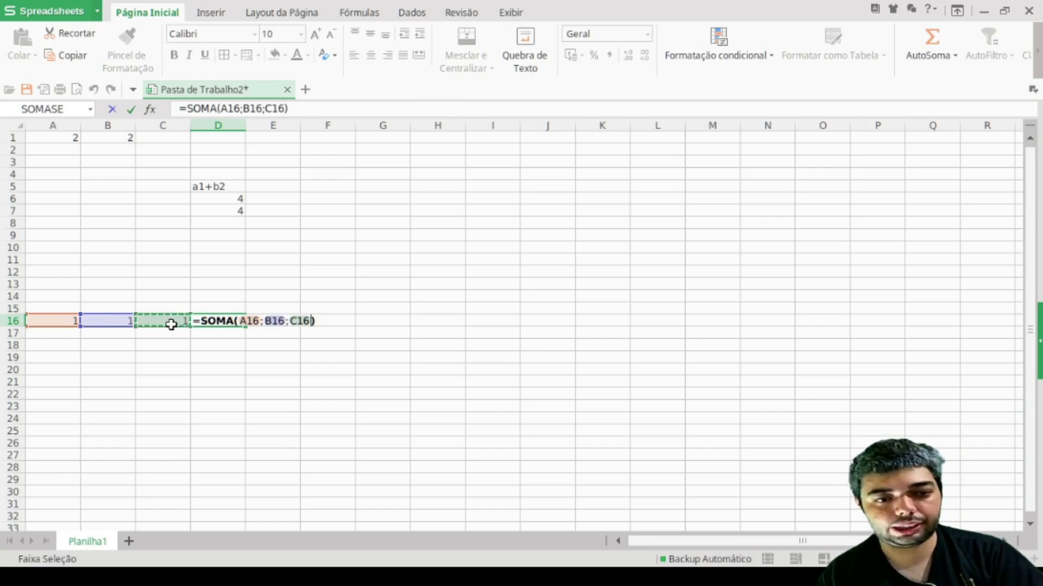
{"action": "key", "text": "Return"}
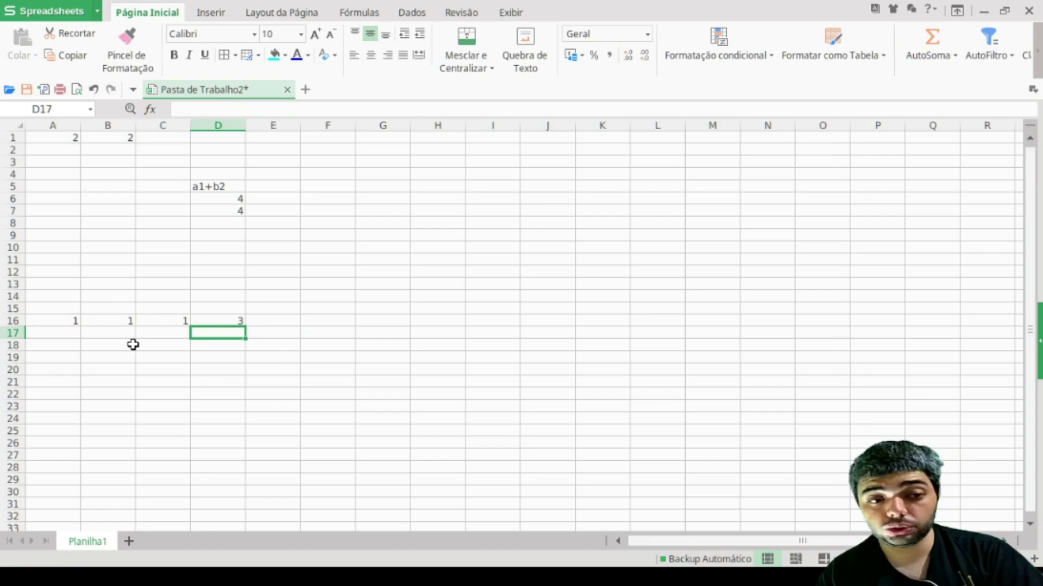
Sum the same cells as a continuous range in D17 with the formula =SOMA(A16:C16)
{"action": "type", "text": "=som"}
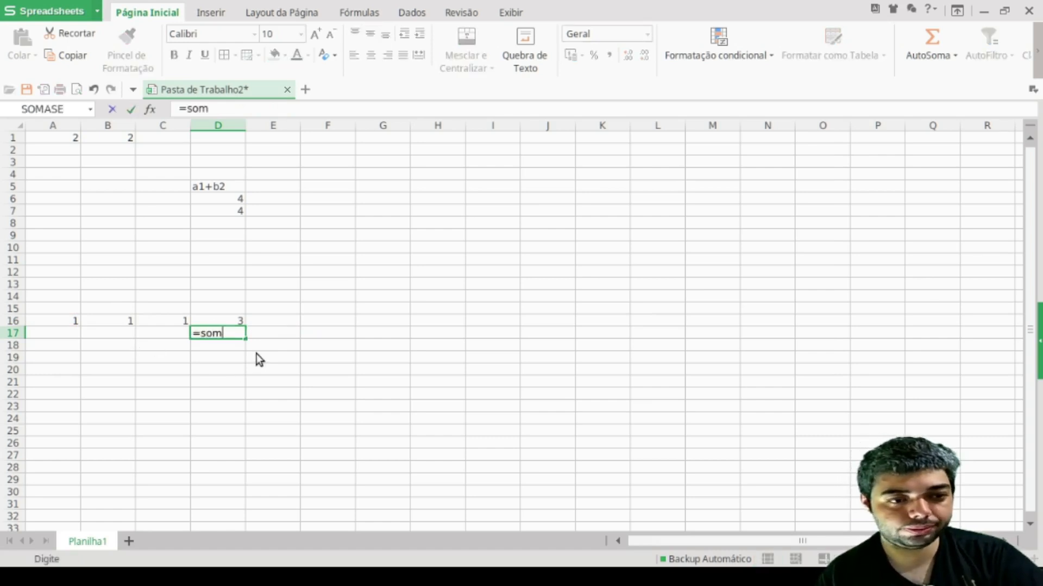
{"action": "type", "text": "a("}
{"action": "left_click", "coordinate": [63, 320]}
{"action": "left_click_drag", "start_coordinate": [63, 320], "coordinate": [156, 321]}
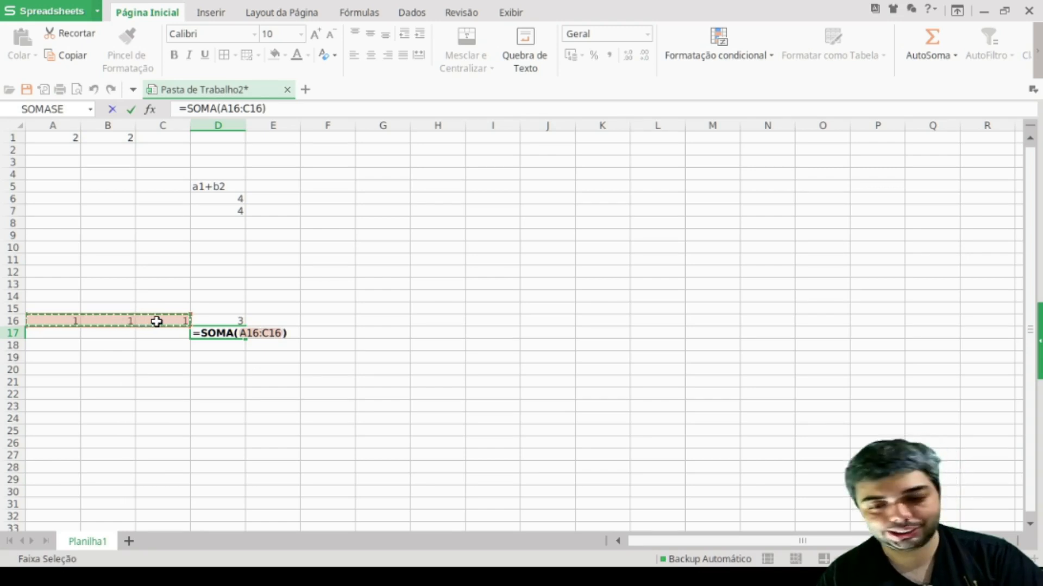
{"action": "key", "text": "Return"}
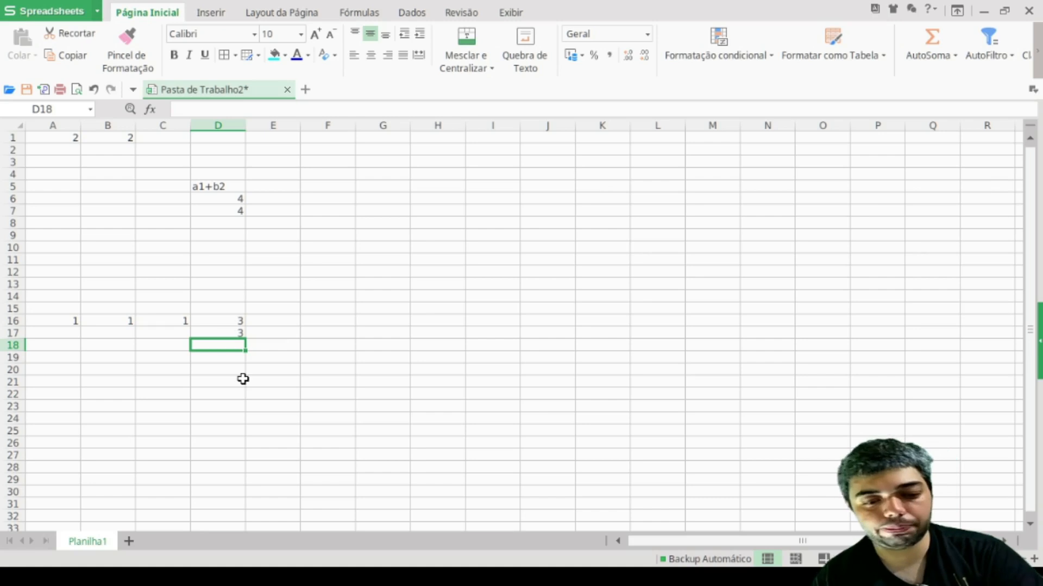
Repeat the range sum of the three row 16 cells in D18 with =SOMA(A16:C16)
{"action": "type", "text": "=so"}
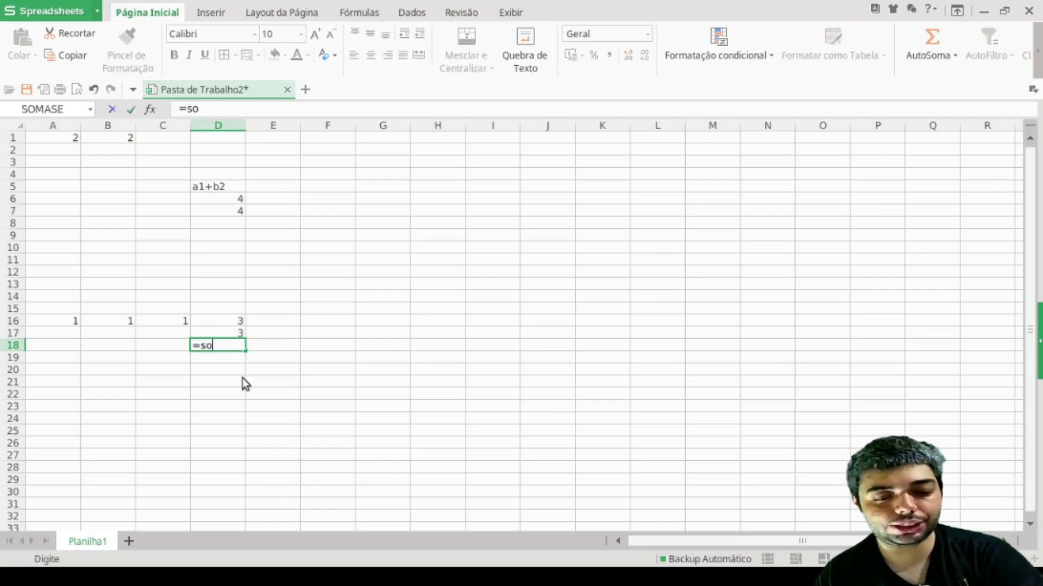
{"action": "type", "text": "ma("}
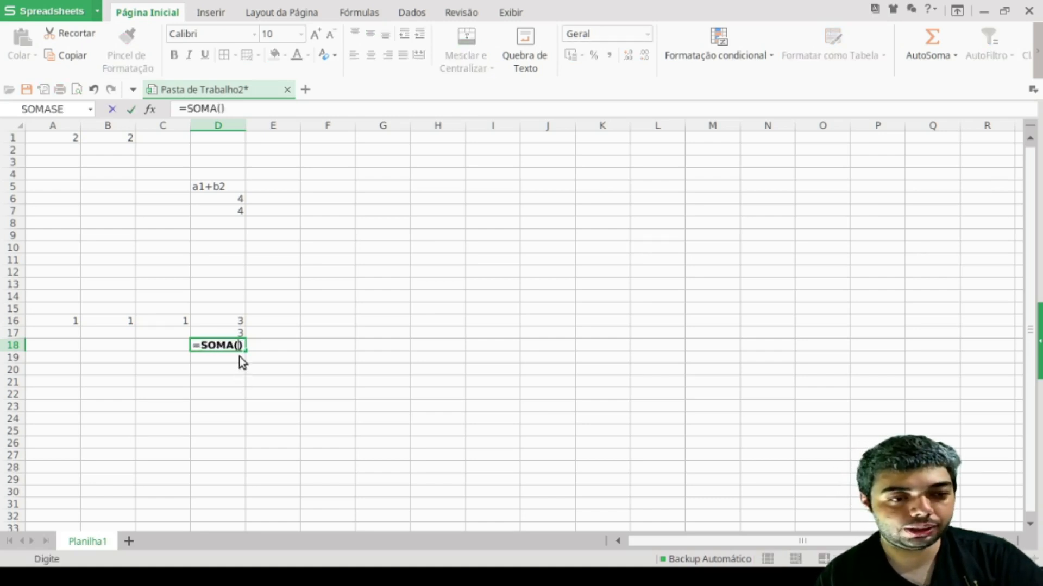
{"action": "left_click", "coordinate": [57, 321]}
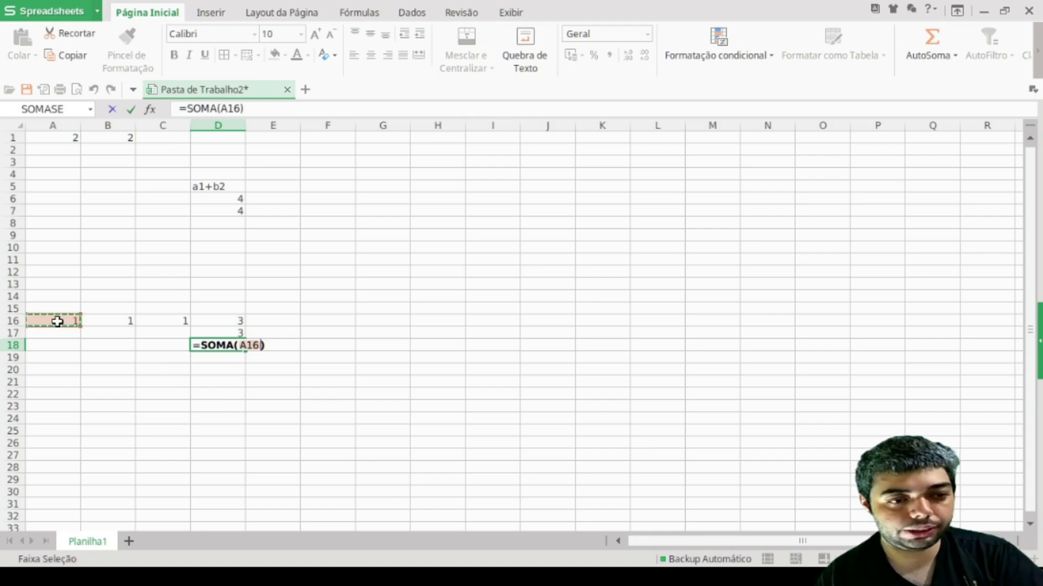
{"action": "type", "text": ":"}
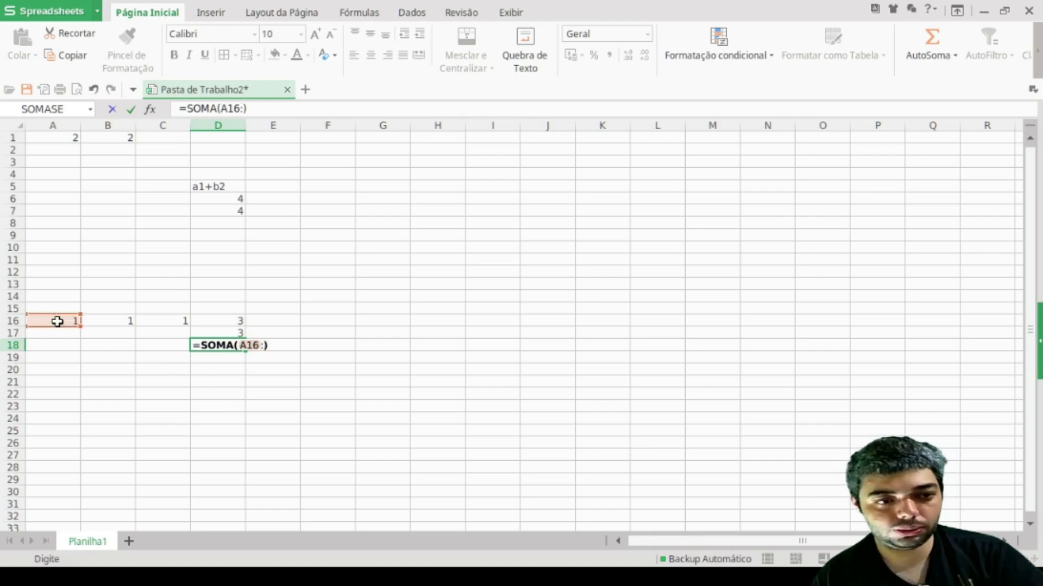
{"action": "left_click", "coordinate": [180, 324]}
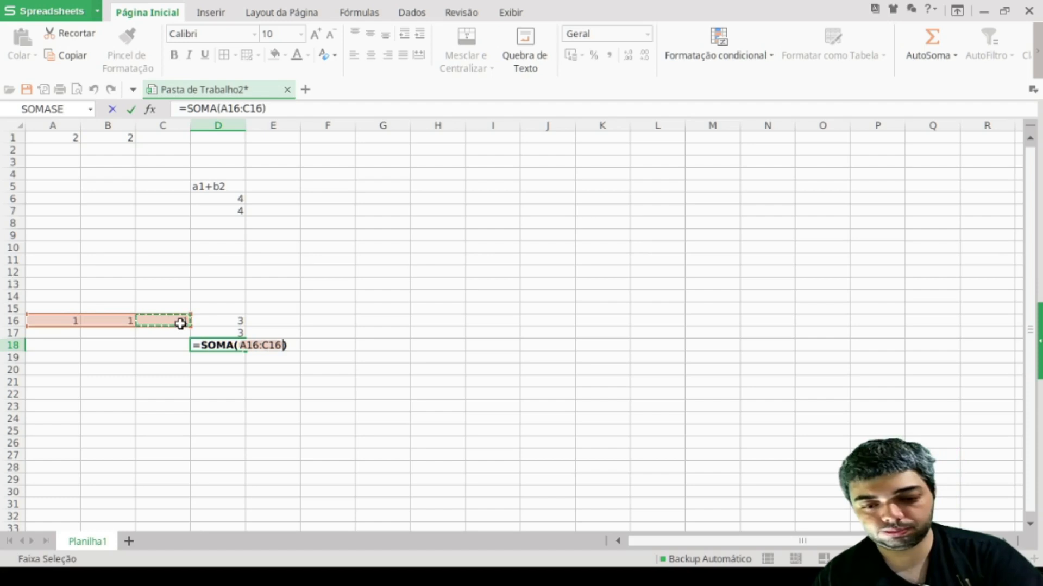
{"action": "key", "text": "Return"}
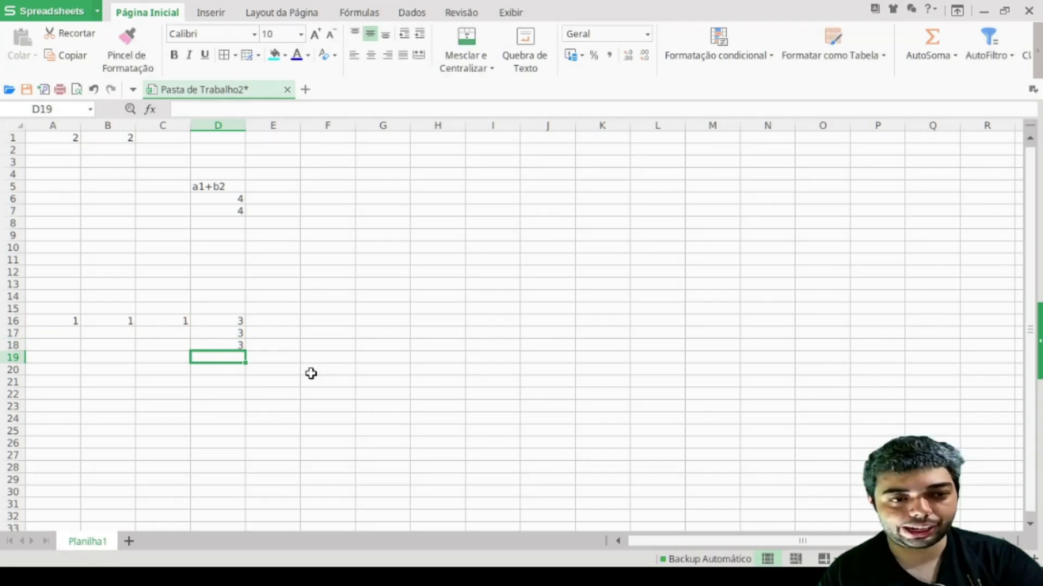
Enter the value 10 in each of the cells G3, G4 and G5
{"action": "left_click", "coordinate": [389, 161]}
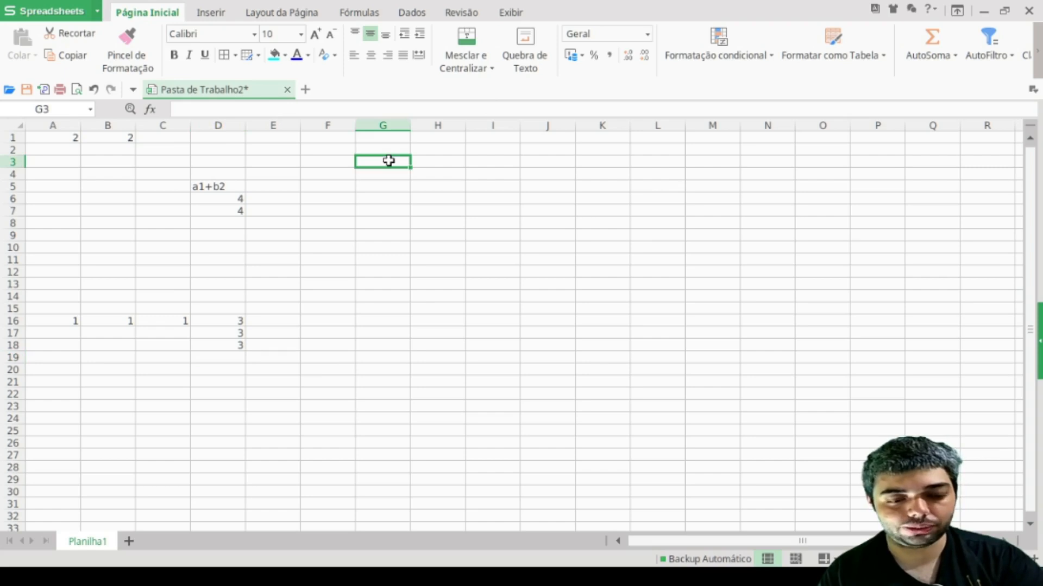
{"action": "type", "text": "10"}
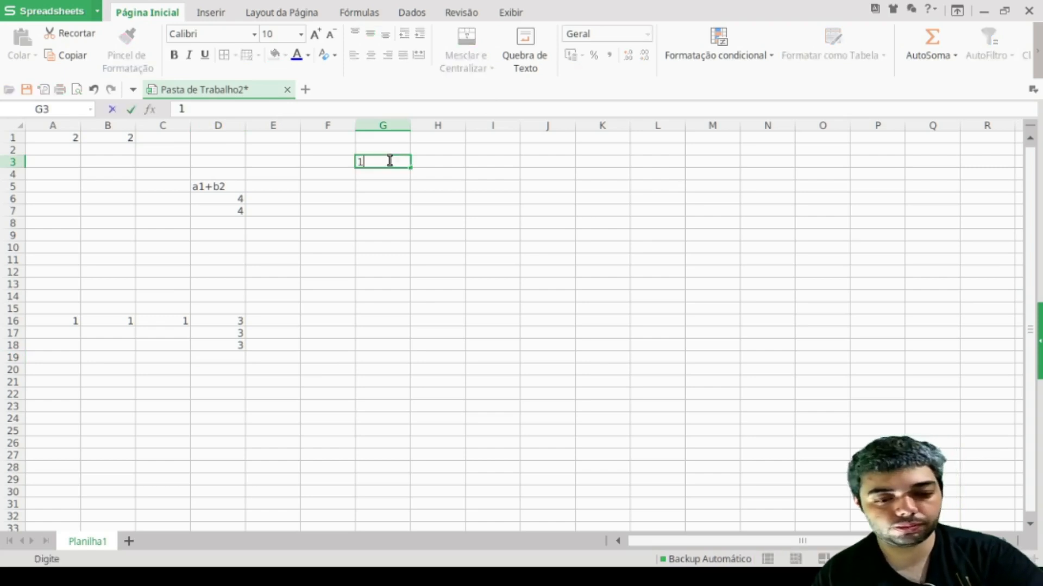
{"action": "left_click", "coordinate": [374, 178]}
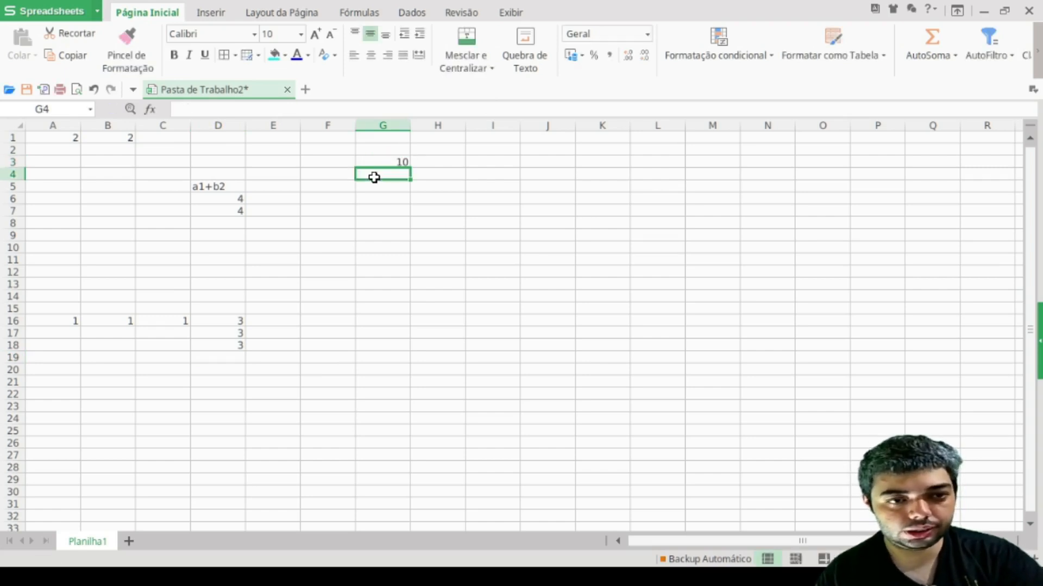
{"action": "type", "text": "10"}
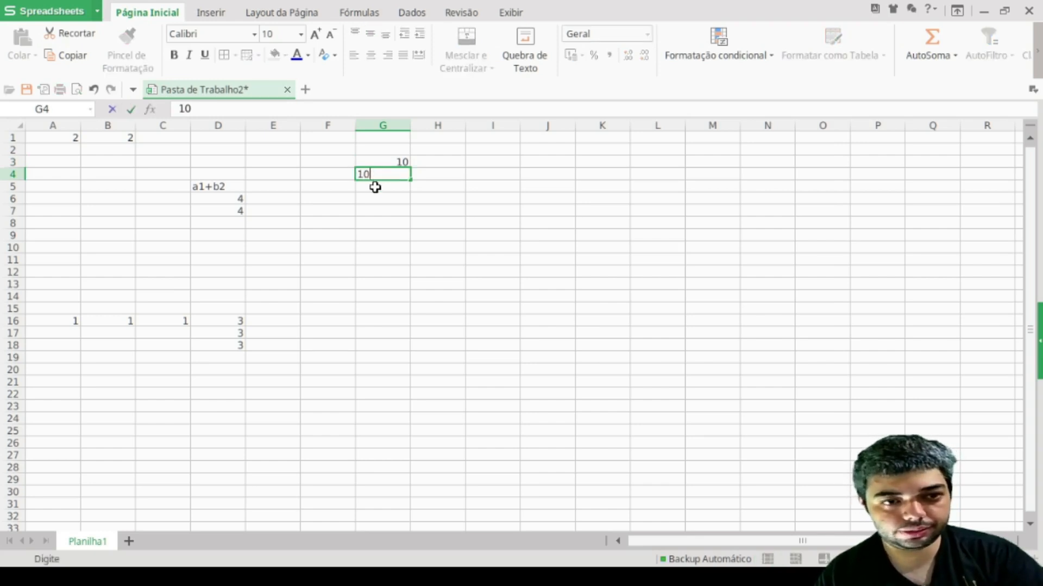
{"action": "left_click", "coordinate": [375, 186]}
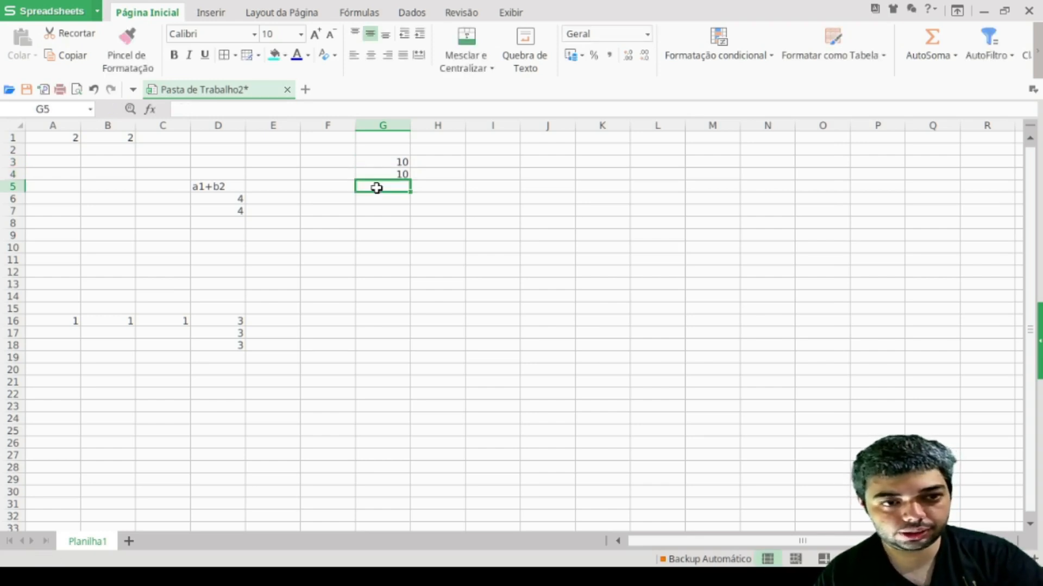
{"action": "type", "text": "10"}
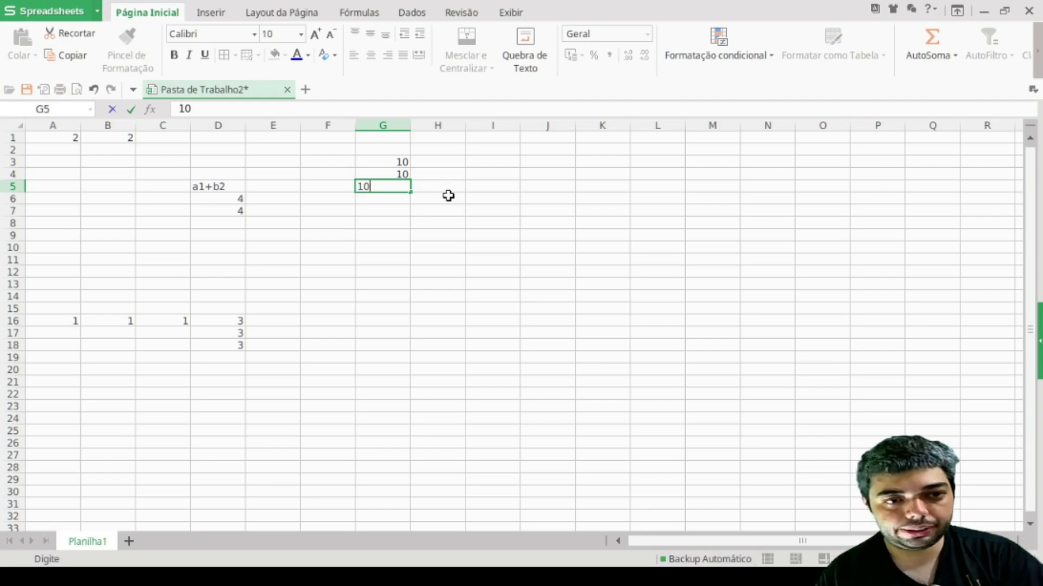
{"action": "left_click", "coordinate": [448, 196]}
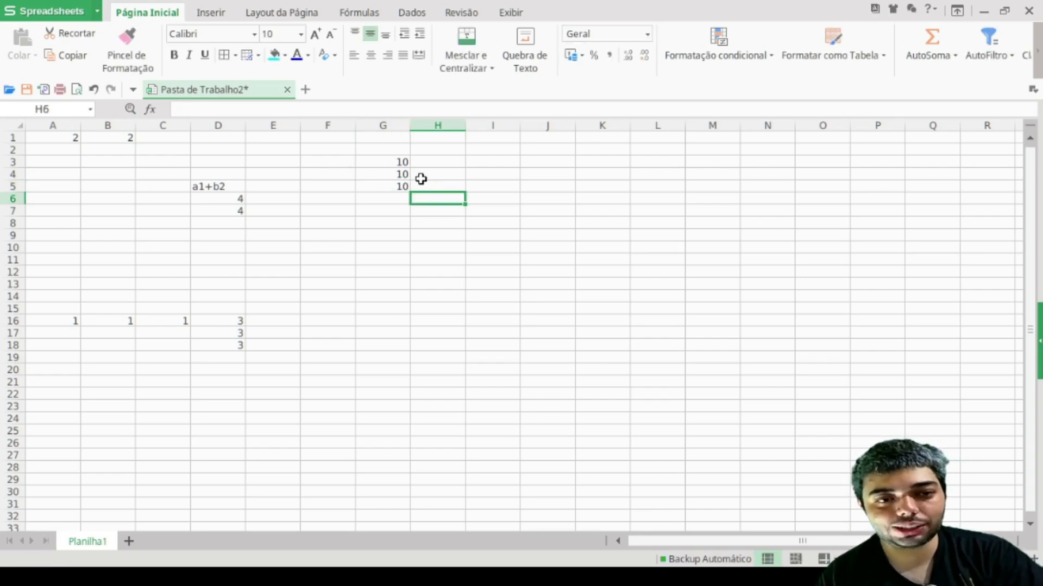
{"action": "left_click", "coordinate": [389, 161]}
{"action": "left_click", "coordinate": [388, 173]}
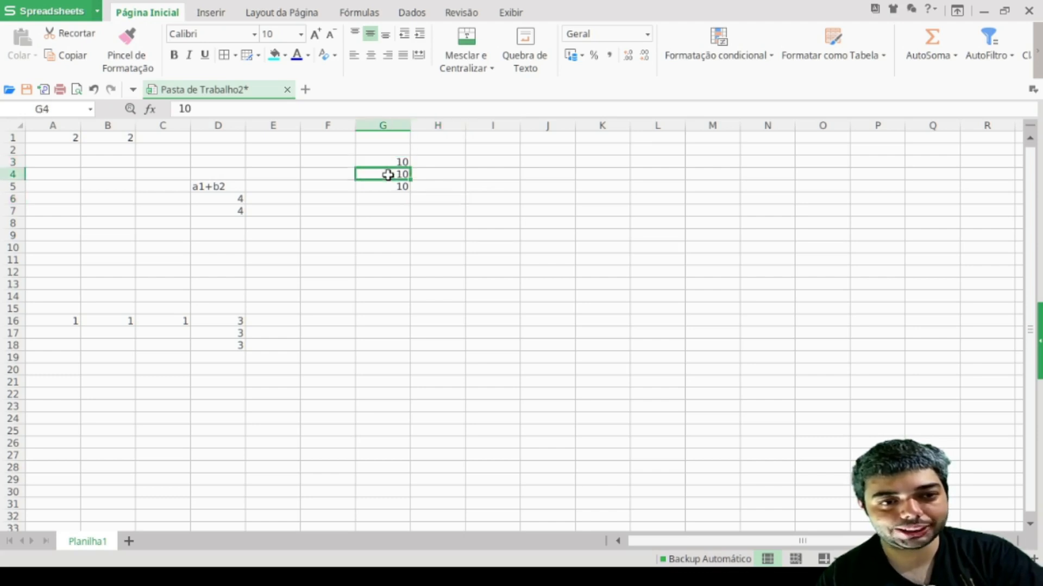
{"action": "left_click", "coordinate": [388, 186]}
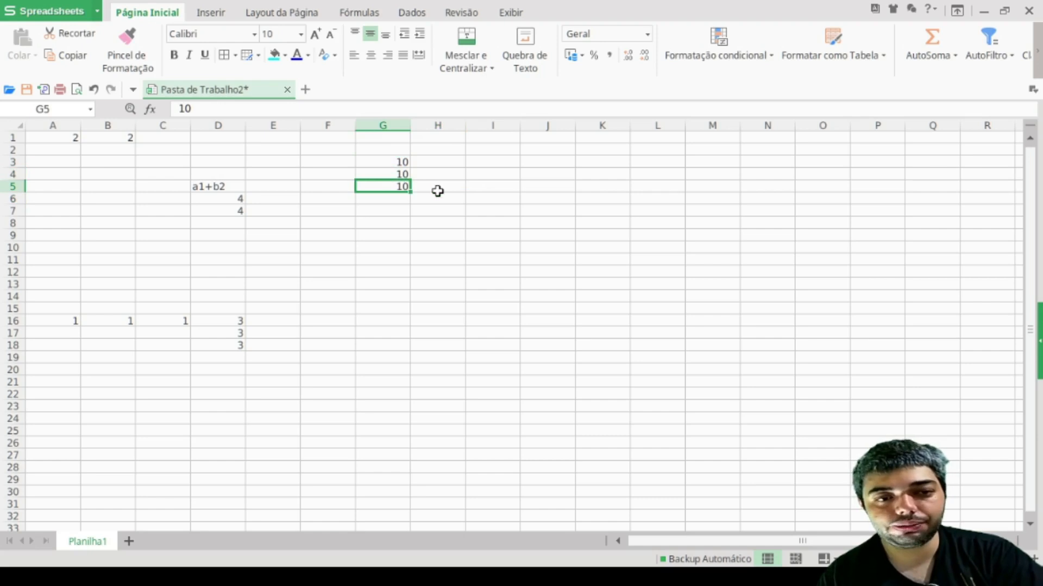
{"action": "left_click", "coordinate": [398, 164]}
{"action": "left_click", "coordinate": [400, 174]}
{"action": "left_click", "coordinate": [401, 187]}
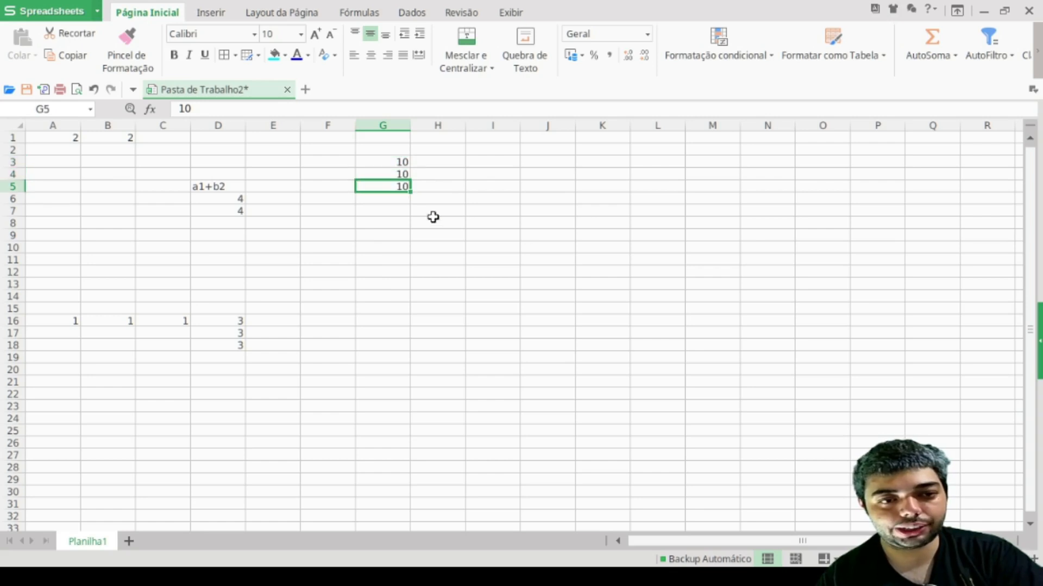
Calculate the average of the three column G values manually in I6 with the formula =(G4+G3+G5)/3
{"action": "left_click", "coordinate": [476, 201]}
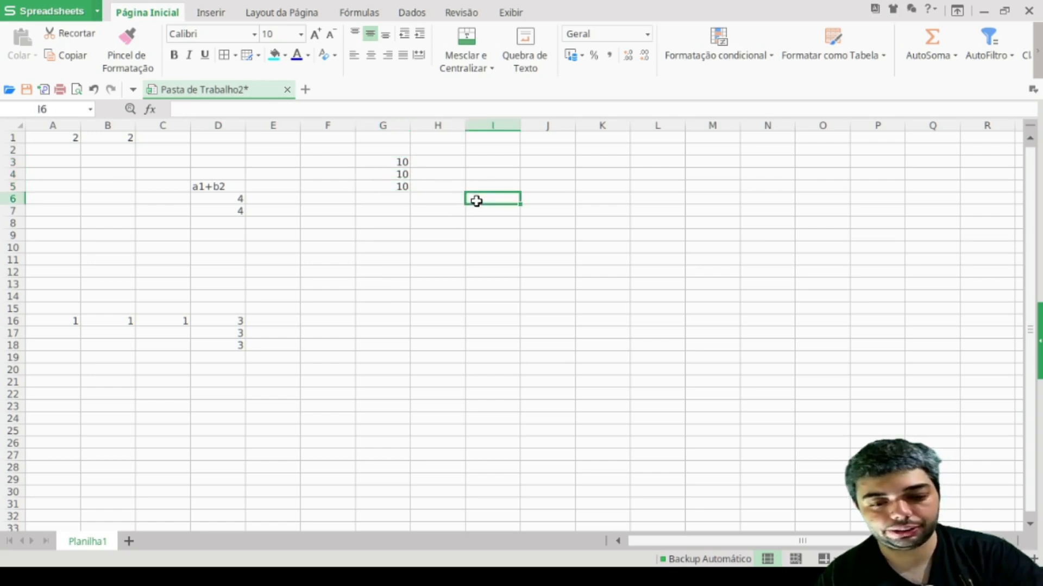
{"action": "type", "text": "="}
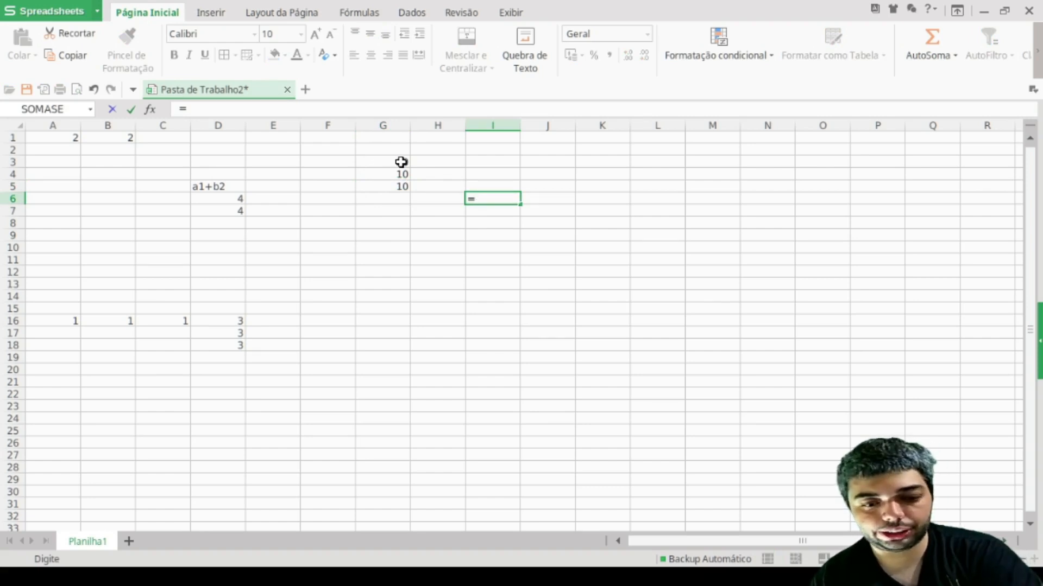
{"action": "type", "text": "("}
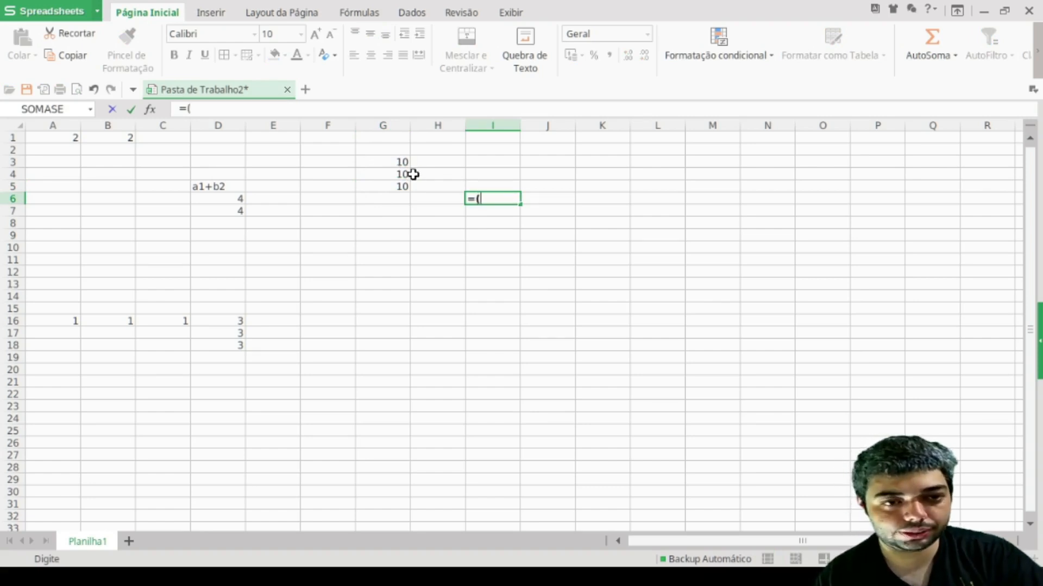
{"action": "left_click", "coordinate": [400, 161]}
{"action": "type", "text": "+"}
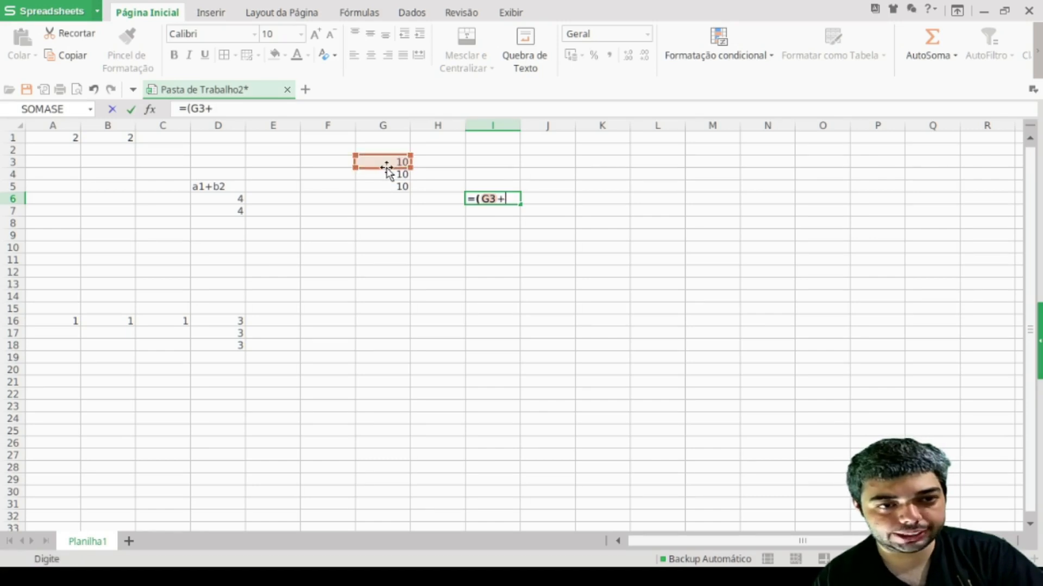
{"action": "left_click_drag", "start_coordinate": [386, 168], "coordinate": [385, 174]}
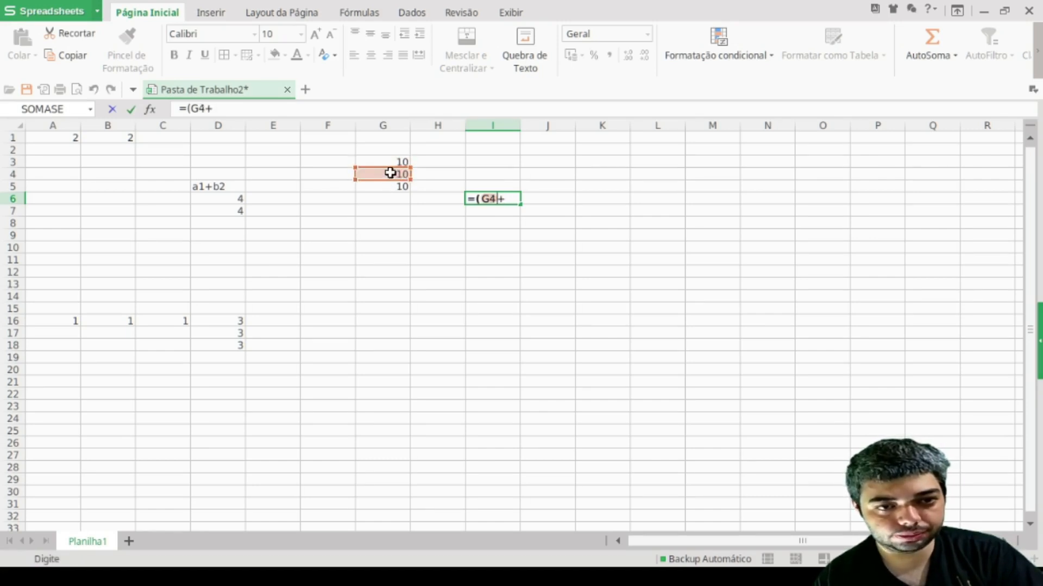
{"action": "left_click", "coordinate": [513, 199]}
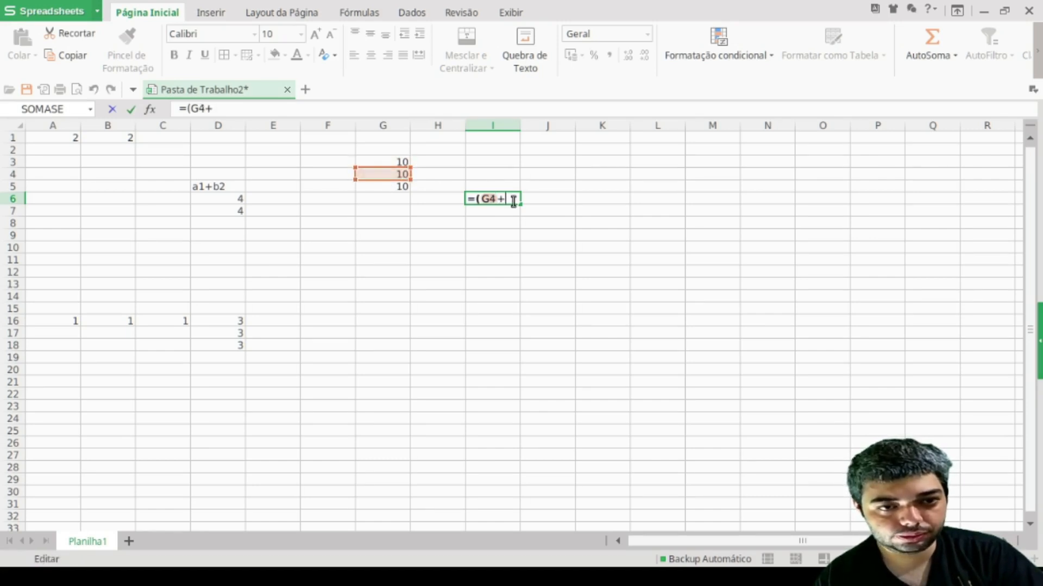
{"action": "left_click", "coordinate": [403, 162]}
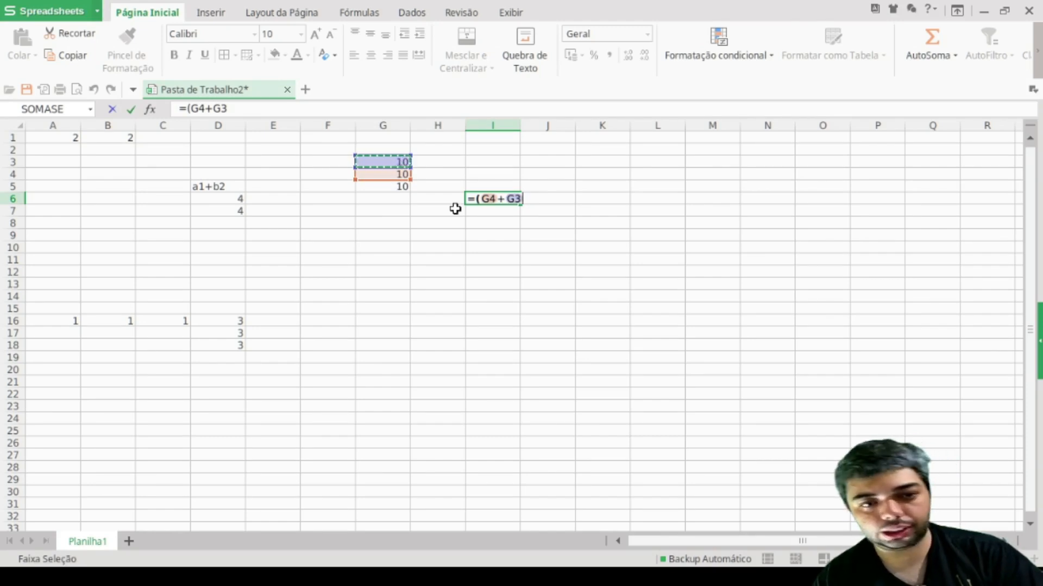
{"action": "type", "text": "+"}
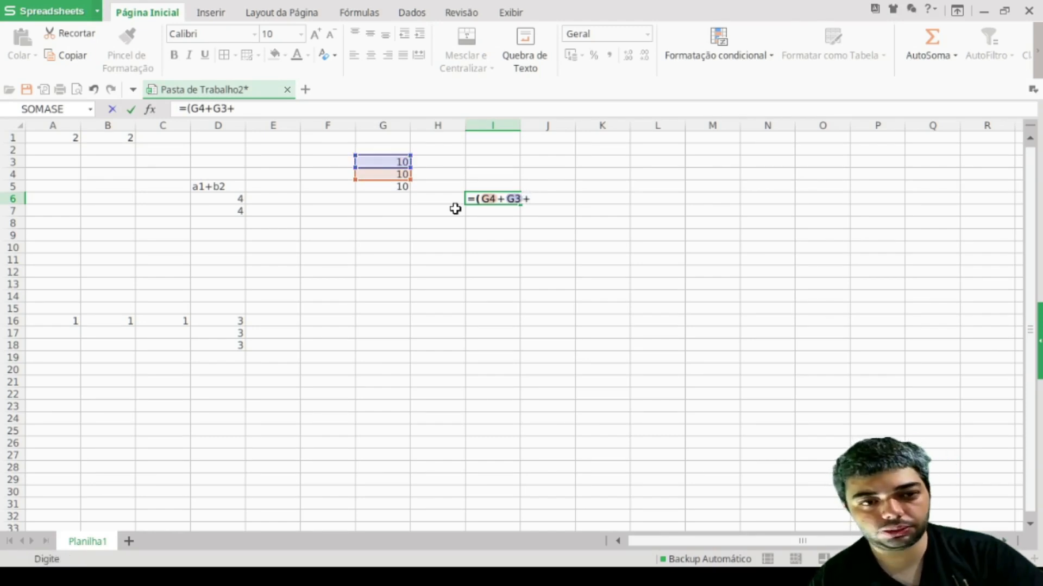
{"action": "left_click", "coordinate": [403, 186]}
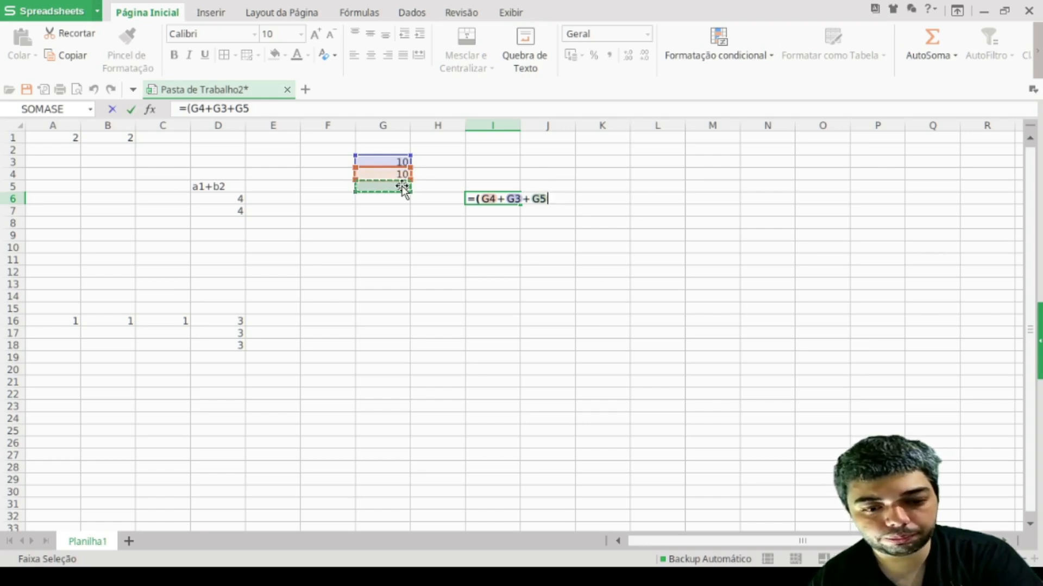
{"action": "type", "text": ")"}
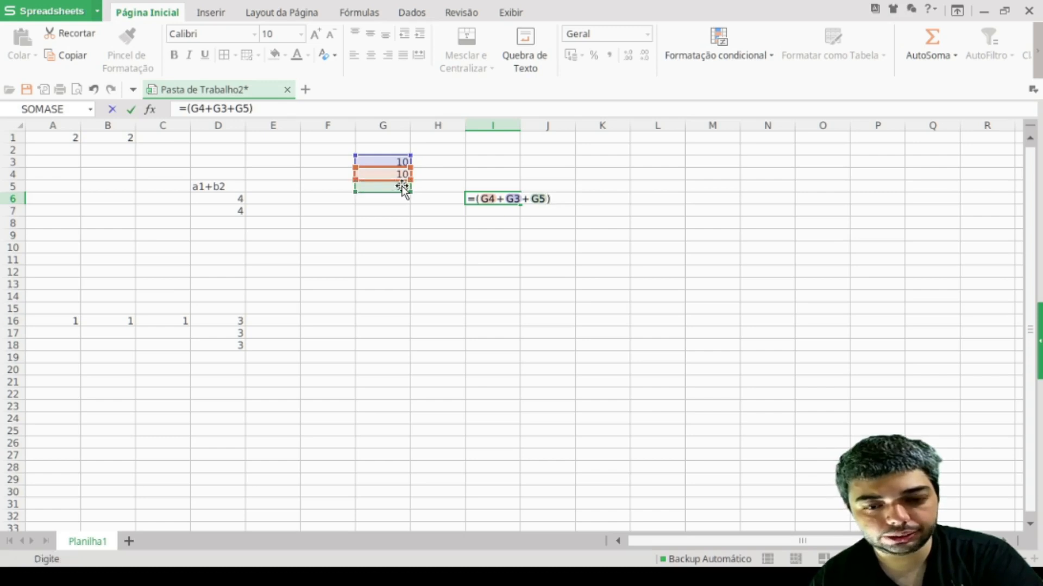
{"action": "type", "text": "/"}
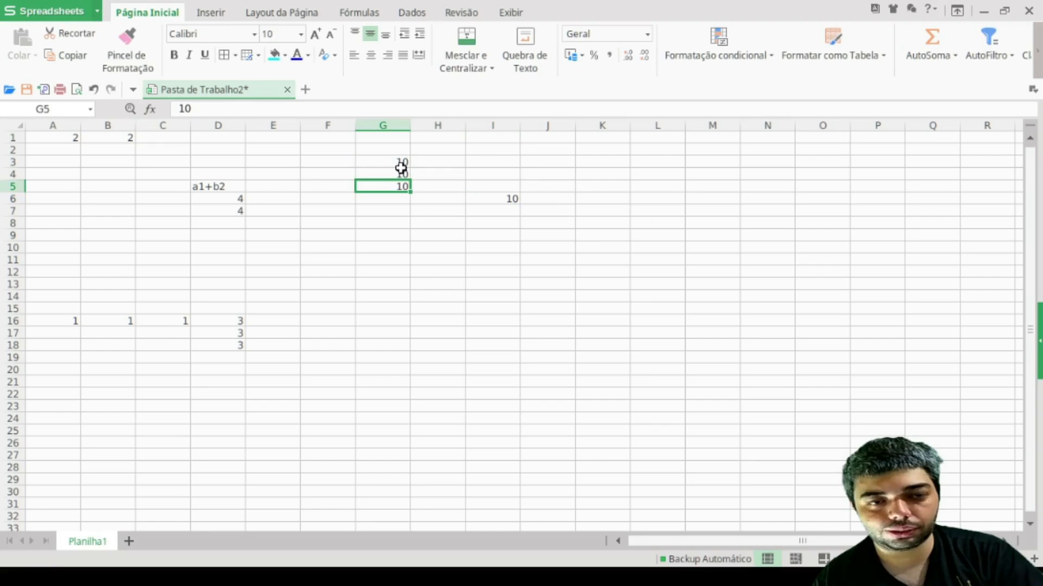
Review the source values in G3 to G5 and the manual average formula in I6
{"action": "left_click", "coordinate": [384, 163]}
{"action": "left_click", "coordinate": [378, 172]}
{"action": "left_click", "coordinate": [381, 162]}
{"action": "left_click", "coordinate": [380, 174]}
{"action": "left_click", "coordinate": [380, 185]}
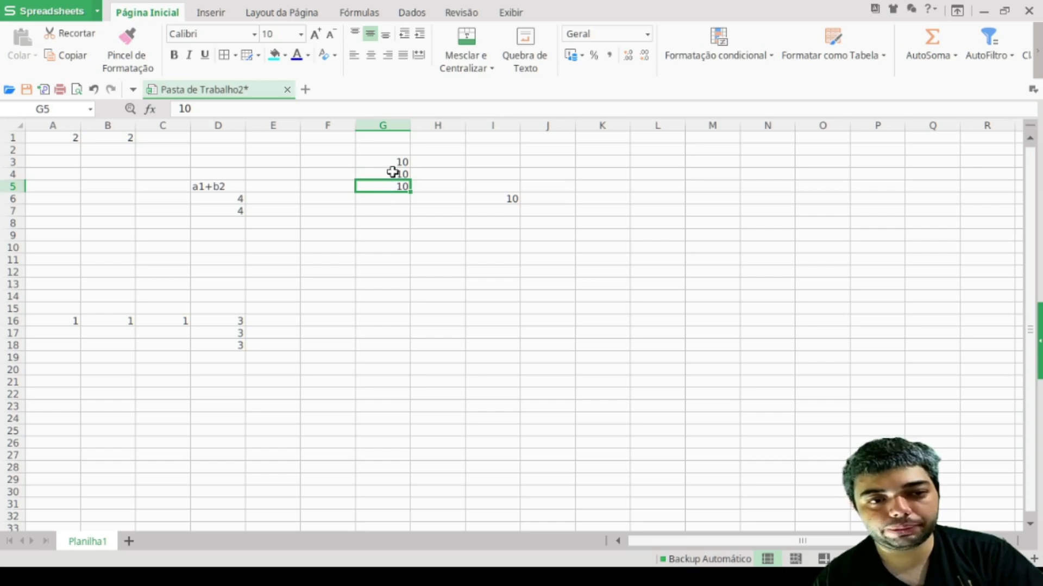
{"action": "left_click", "coordinate": [491, 202]}
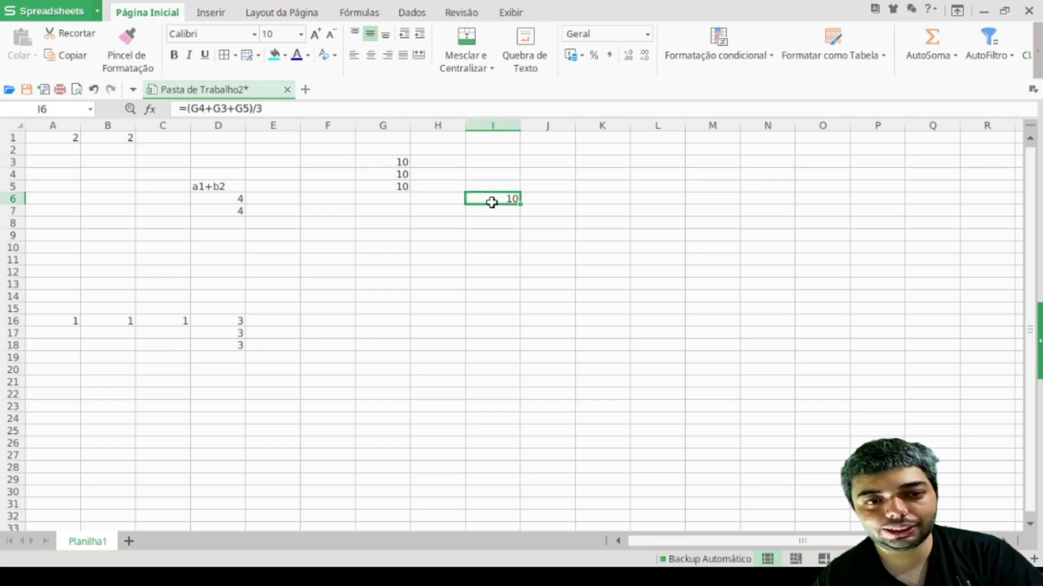
{"action": "left_click", "coordinate": [557, 226]}
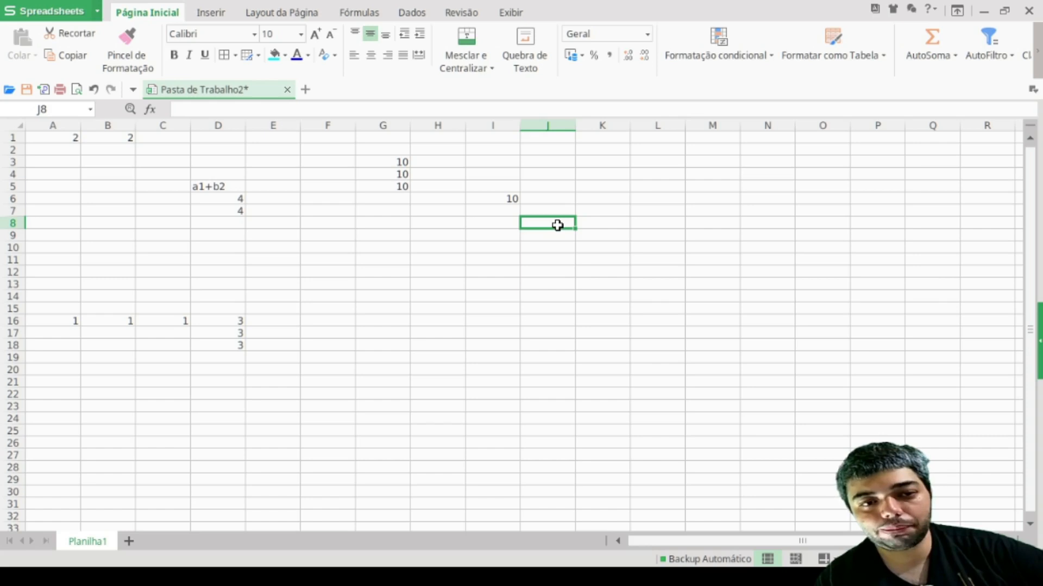
{"action": "type", "text": "=m"}
{"action": "key", "text": "Escape"}
Average the range G3 to G5 with the MÉDIA function in J15, using =MÉDIA(G3:G5)
{"action": "left_click", "coordinate": [542, 304]}
{"action": "type", "text": "=m"}
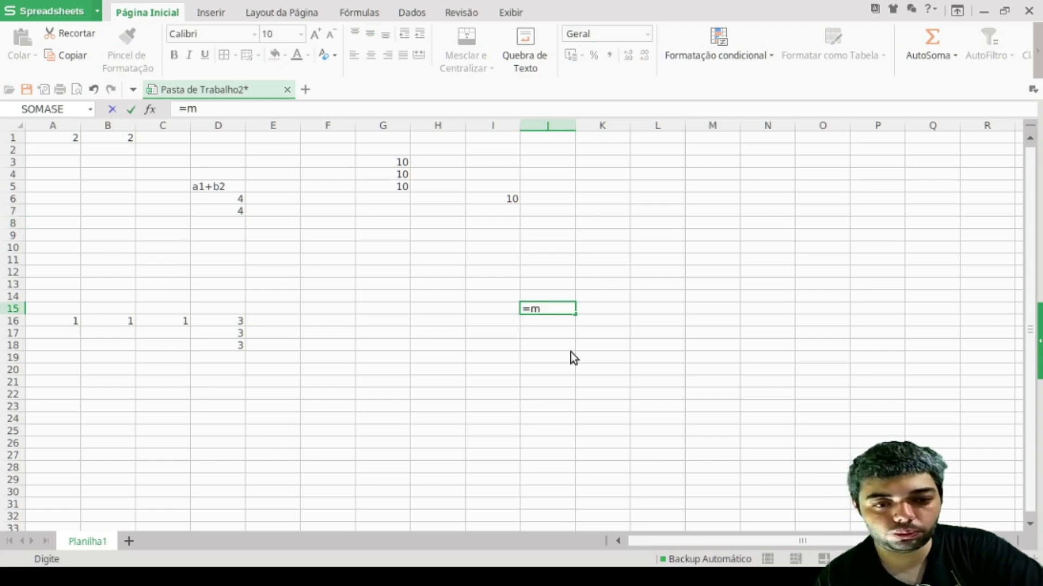
{"action": "double_click", "coordinate": [572, 496]}
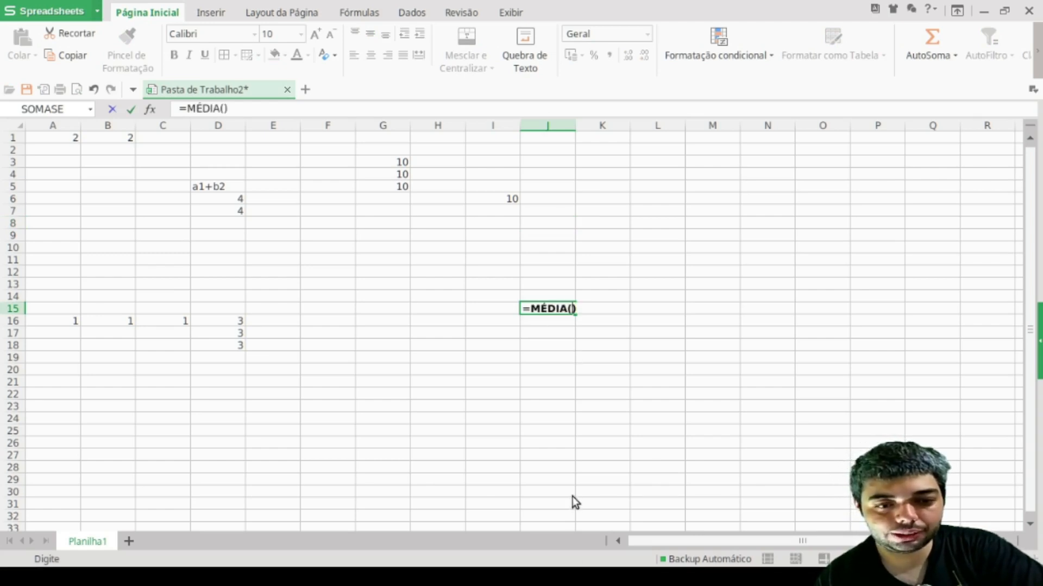
{"action": "left_click", "coordinate": [394, 162]}
{"action": "left_click_drag", "start_coordinate": [393, 161], "coordinate": [394, 186]}
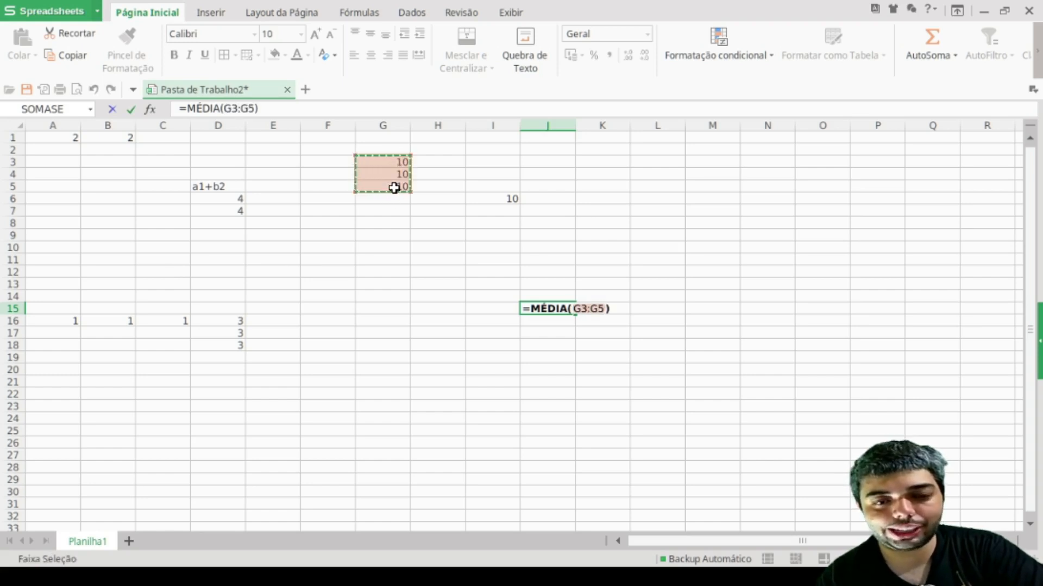
{"action": "key", "text": "Return"}
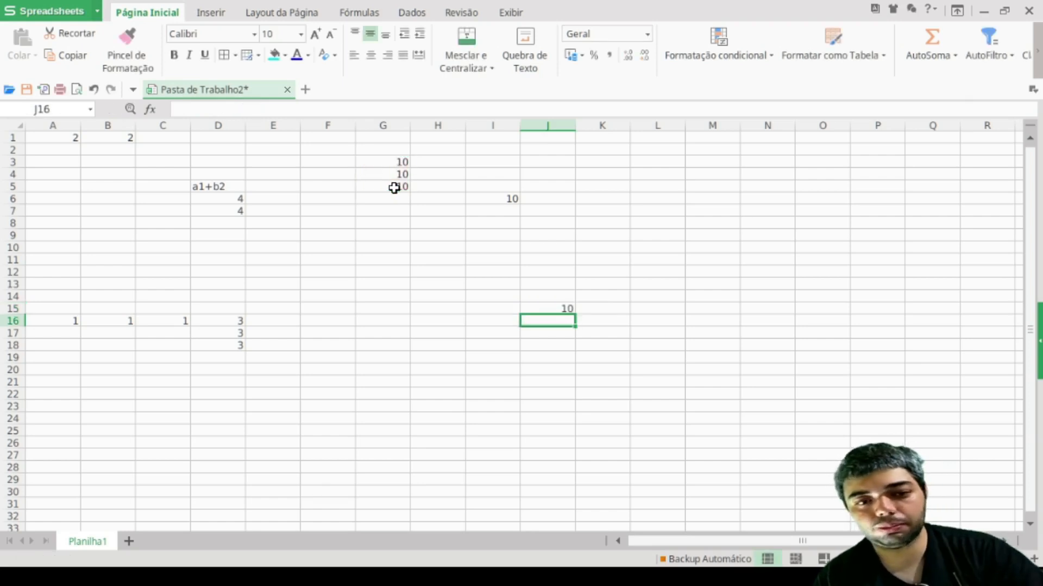